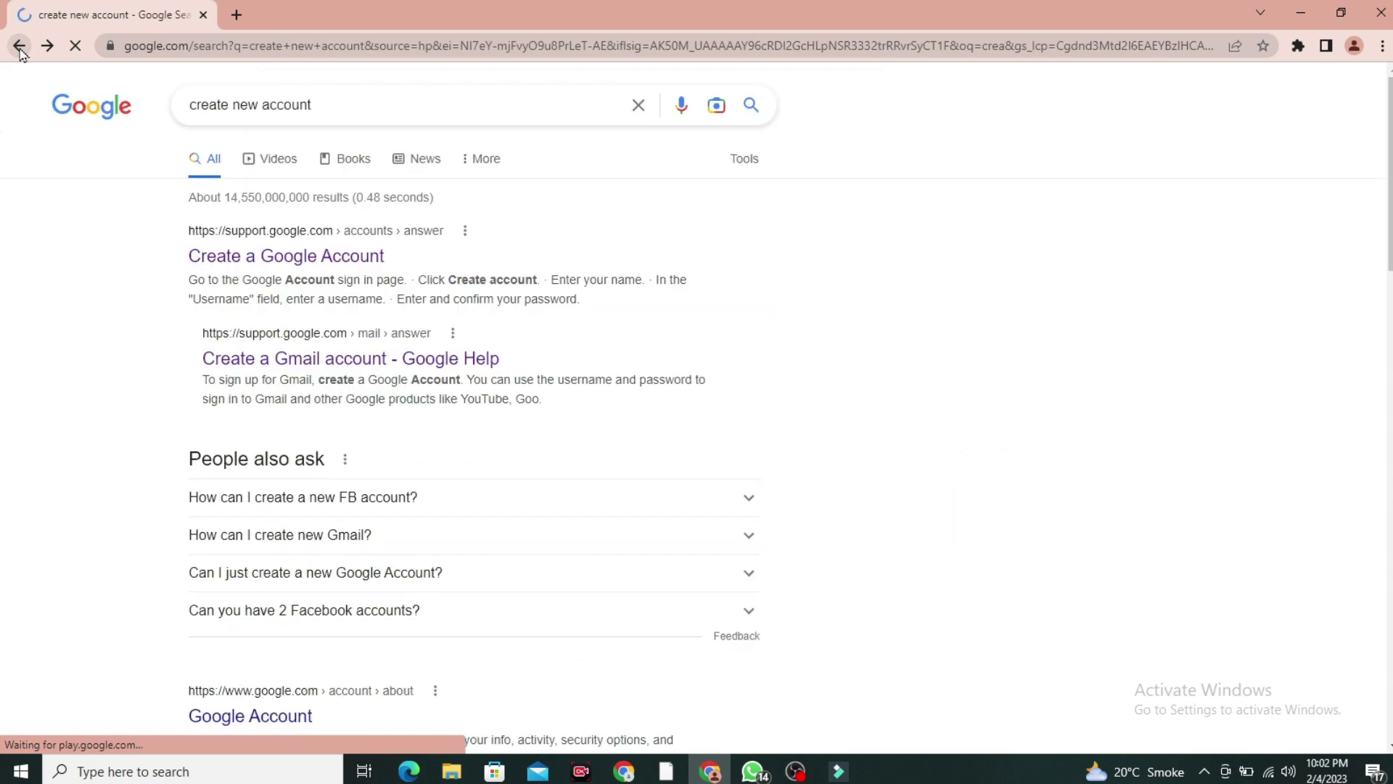
Step: Return to the Google home page and search for "create new gmail account"
left_click(20, 48)
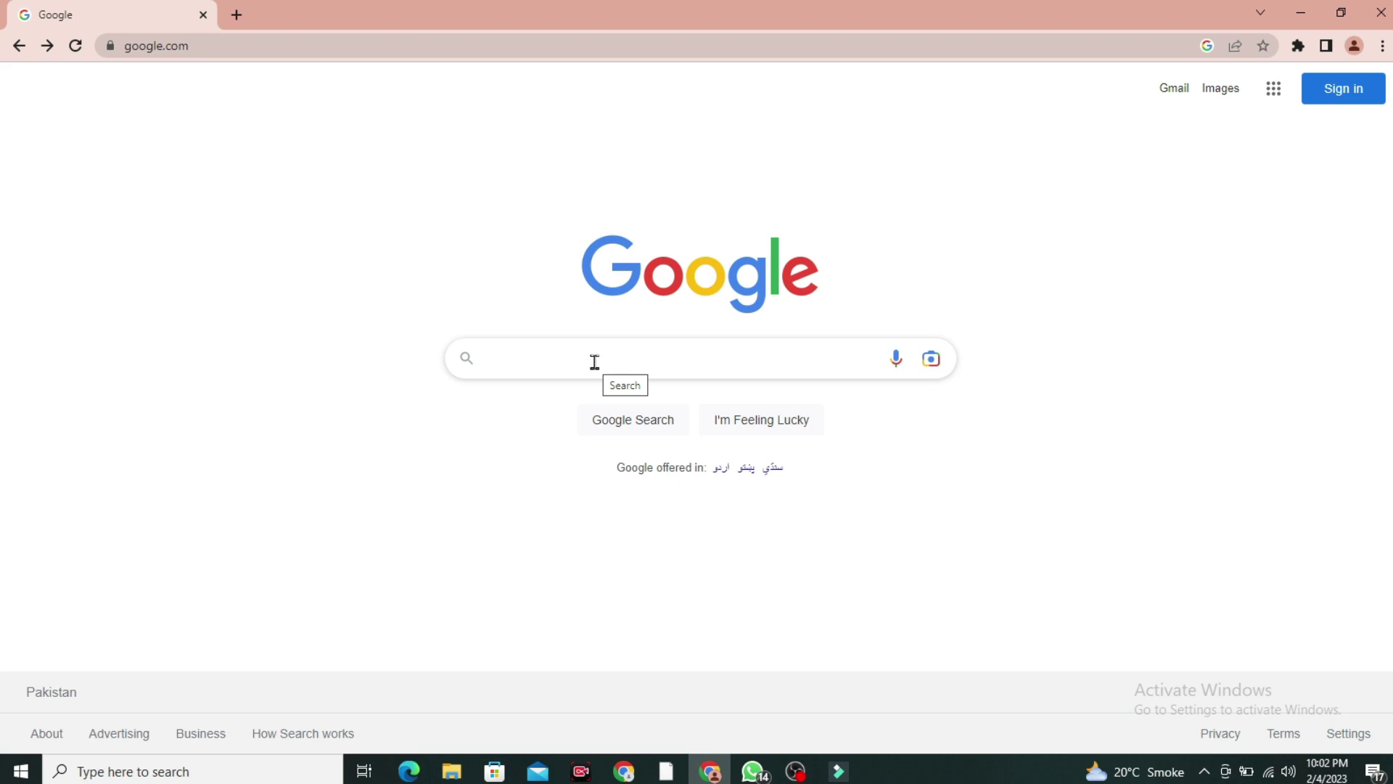
type("n")
key("BackSpace")
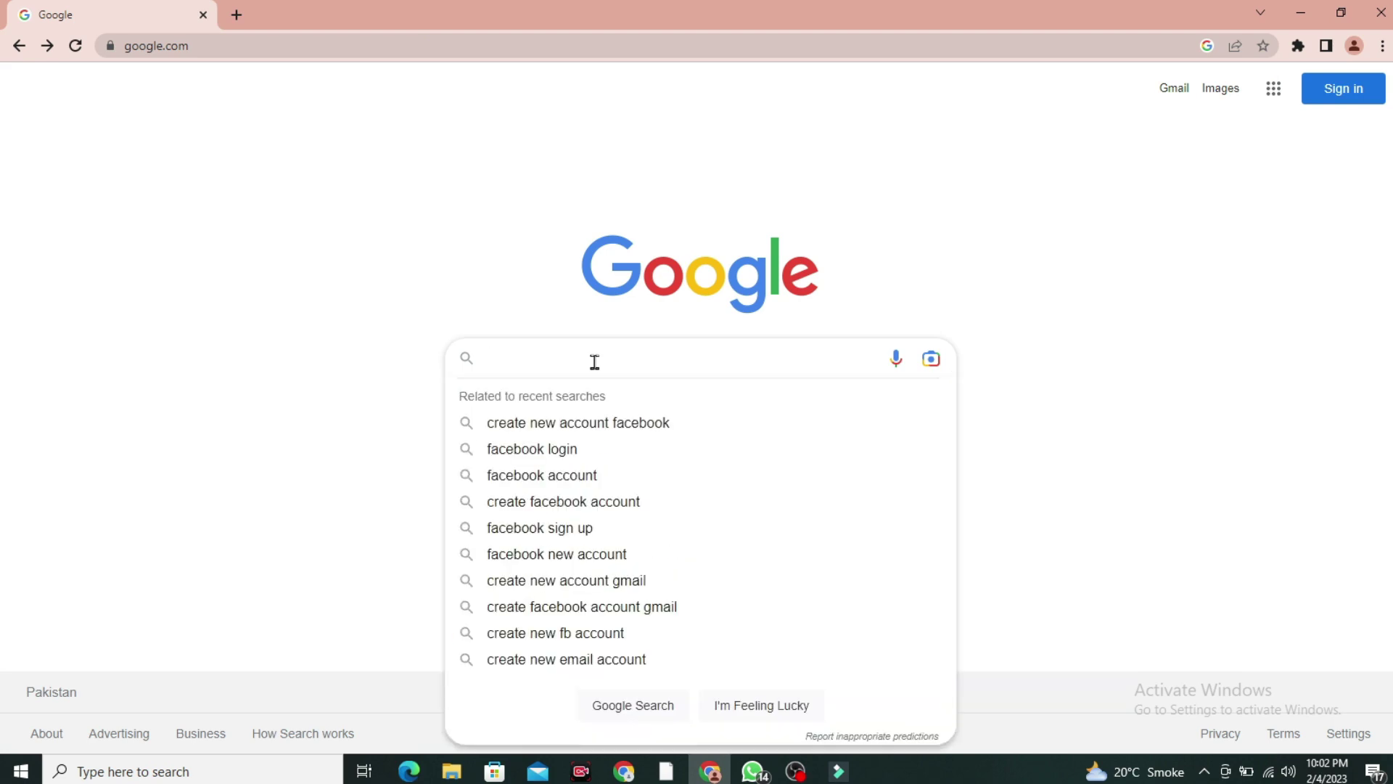
type("create")
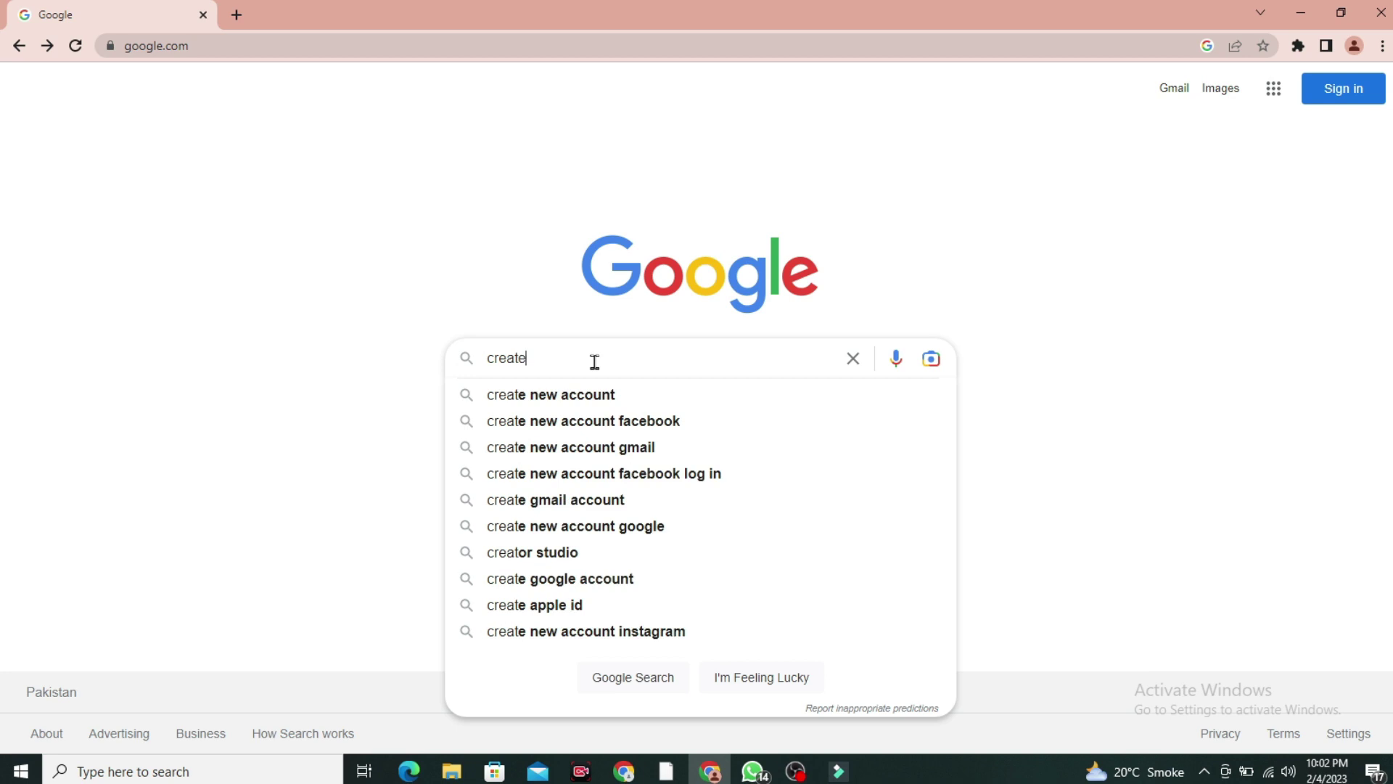
type(" new")
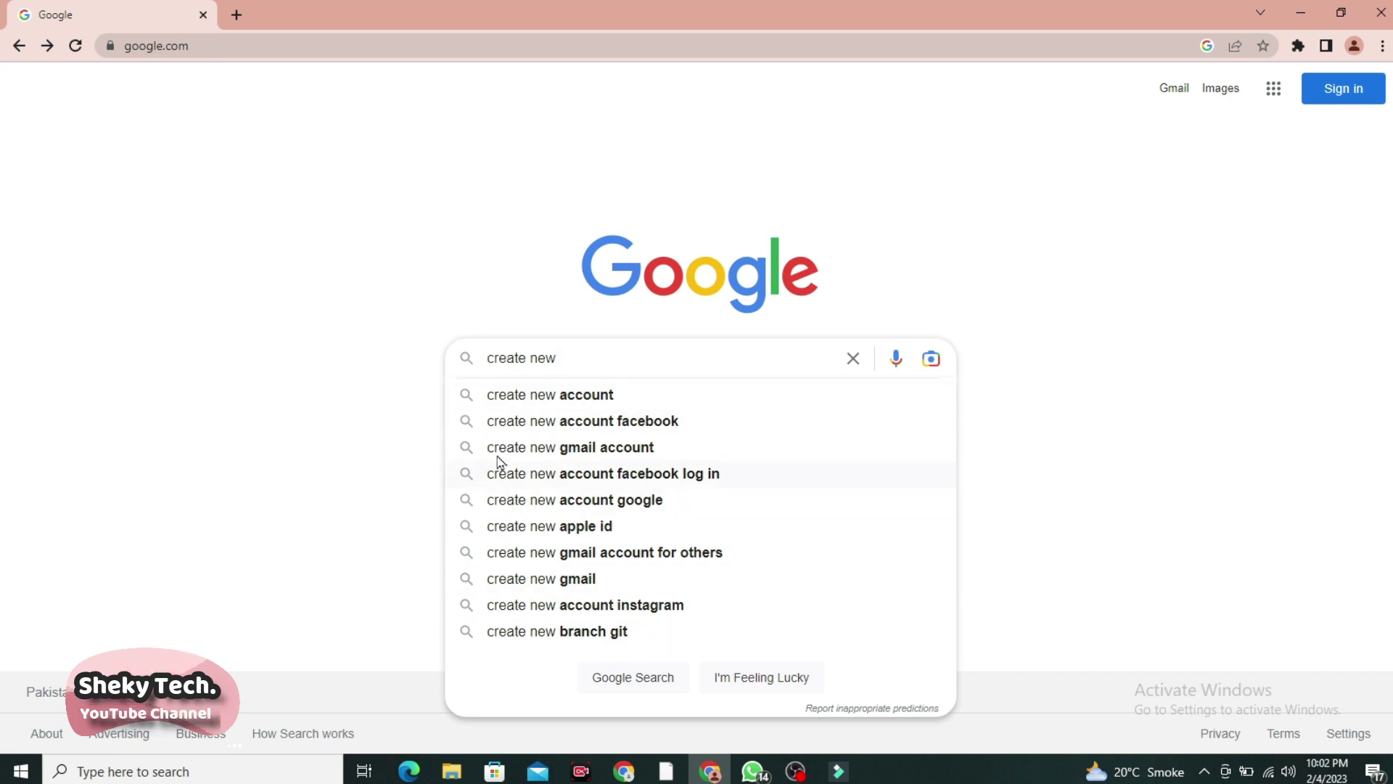
left_click(591, 457)
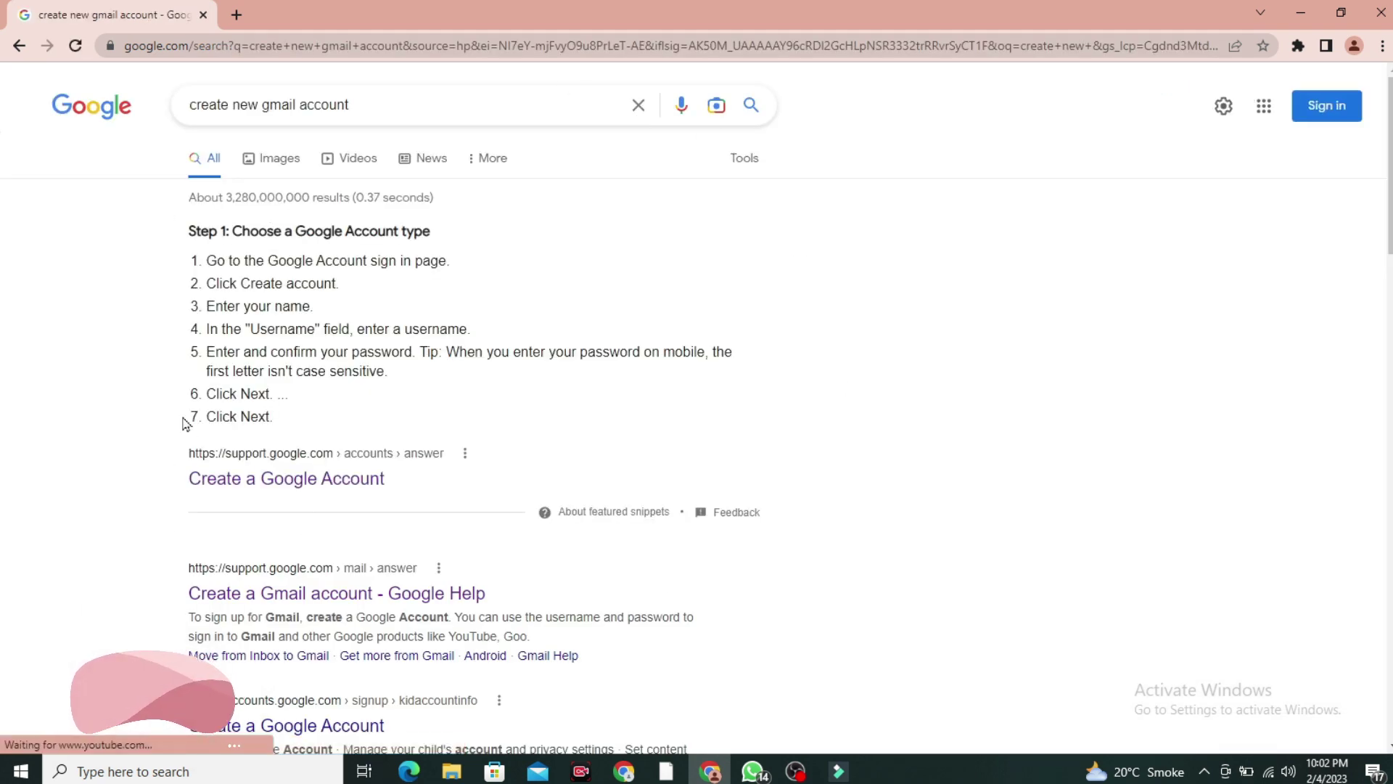
Step: Open the "Create a Google Account" help article and start a sign-up with the account type For myself
left_click(325, 486)
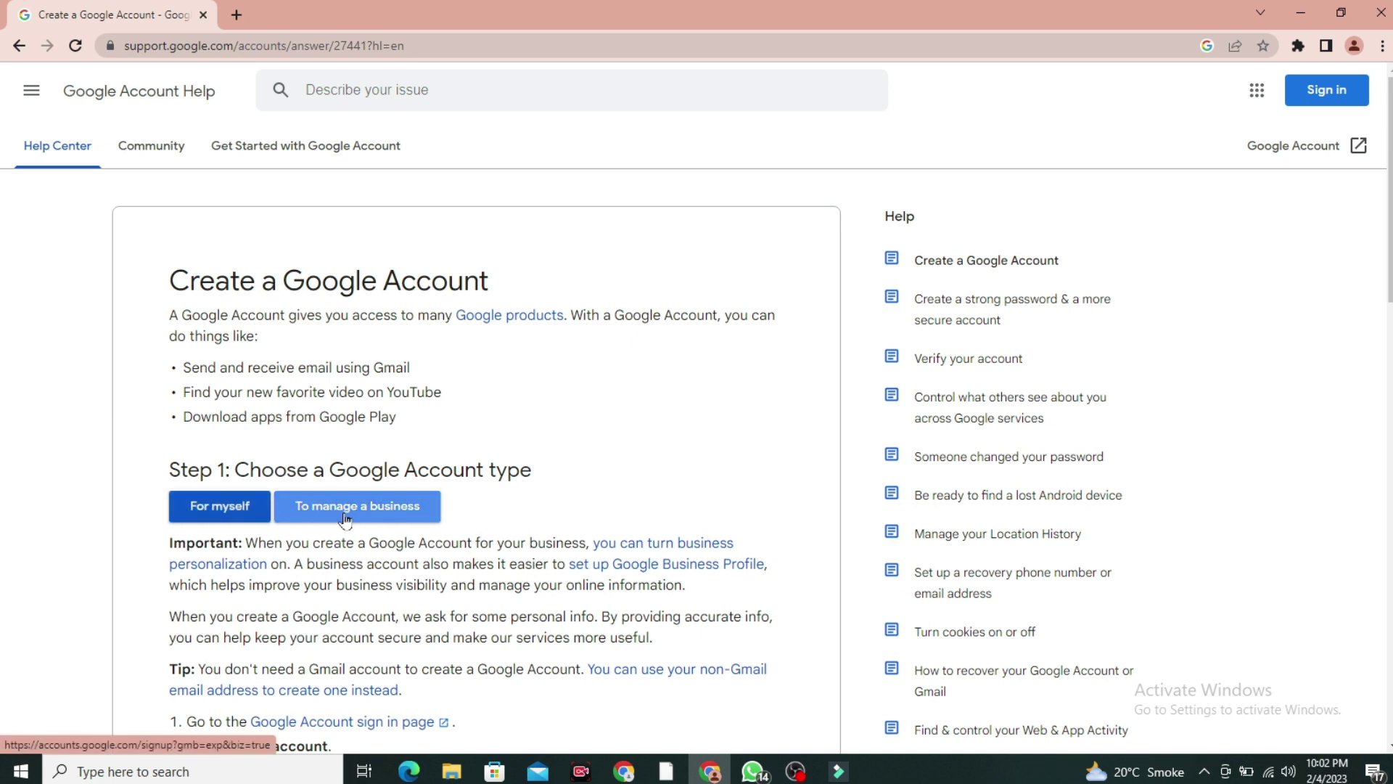
left_click(213, 515)
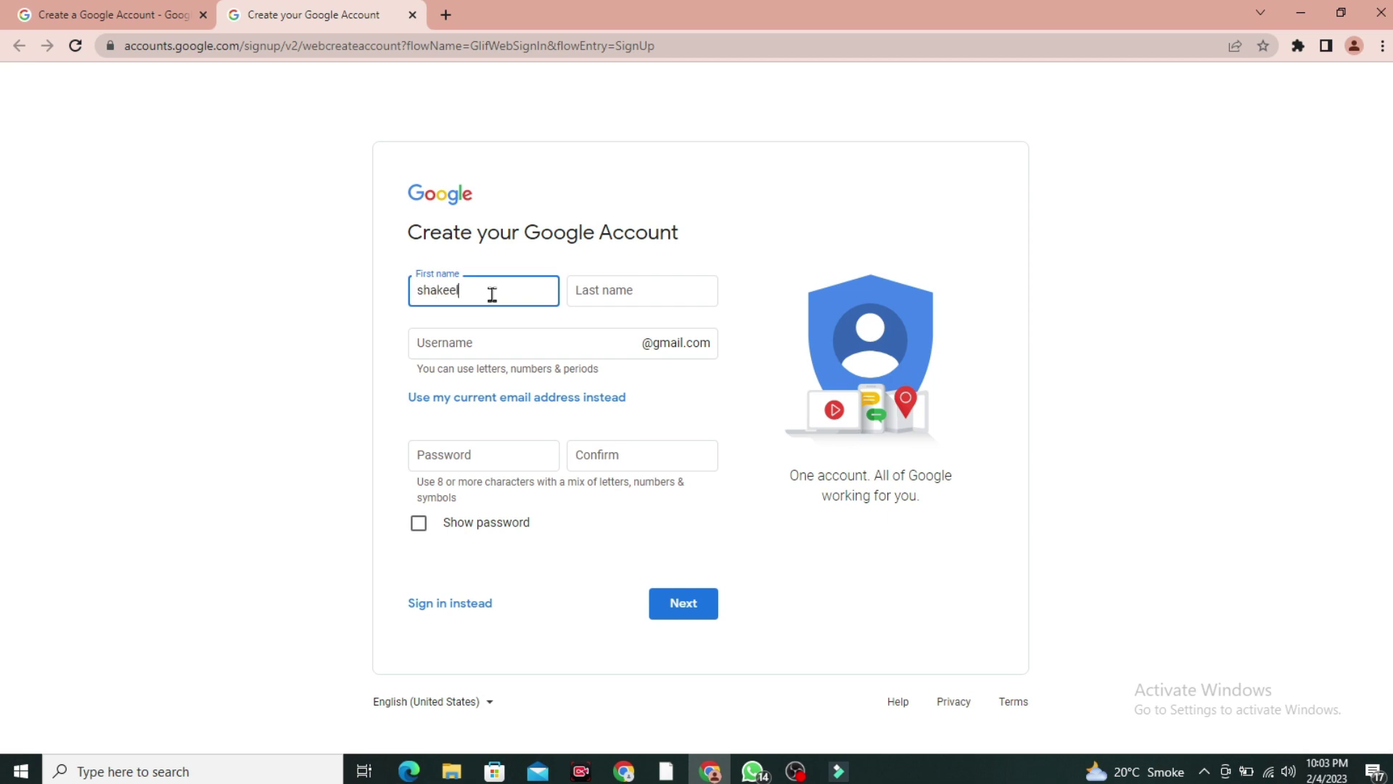
Step: Fill in the last name, Gmail username, password and password confirmation, and submit the sign-up form
key("Tab")
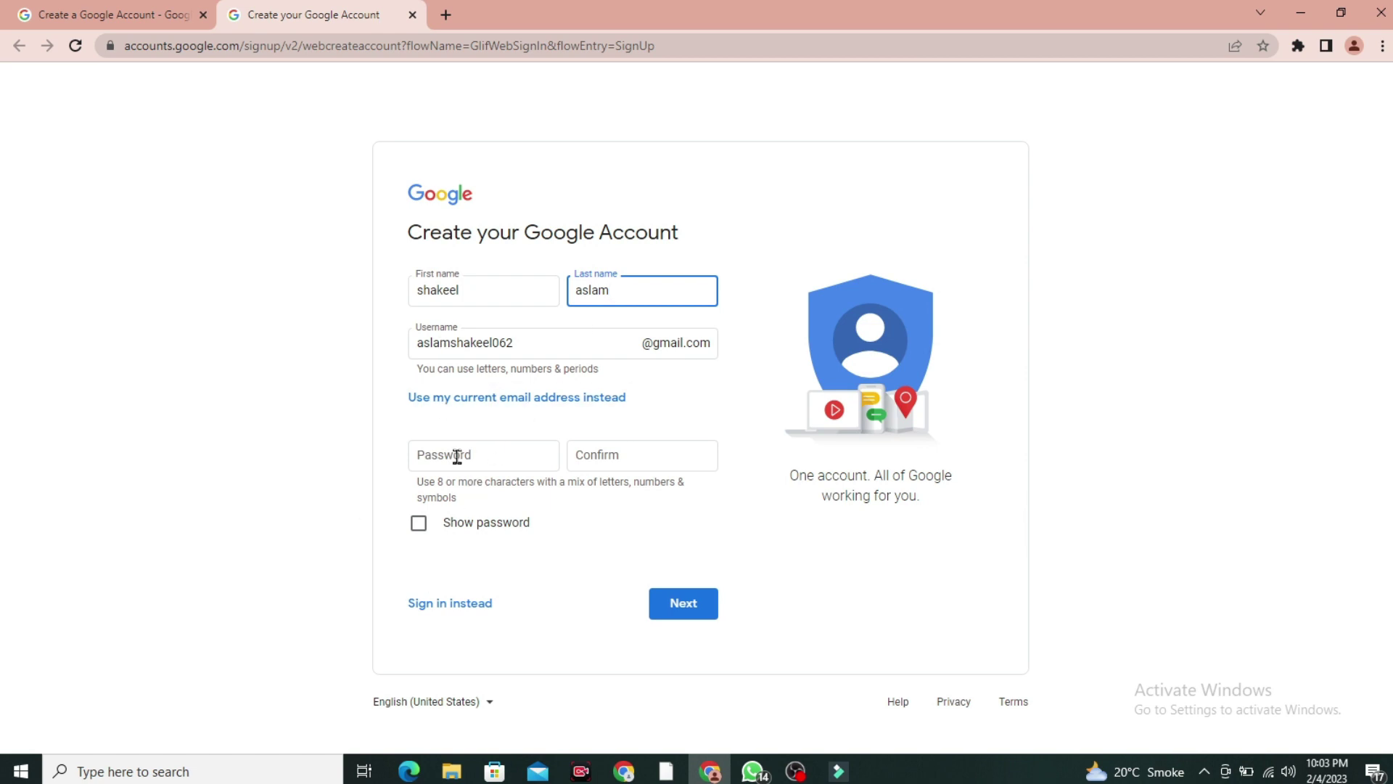
left_click(482, 456)
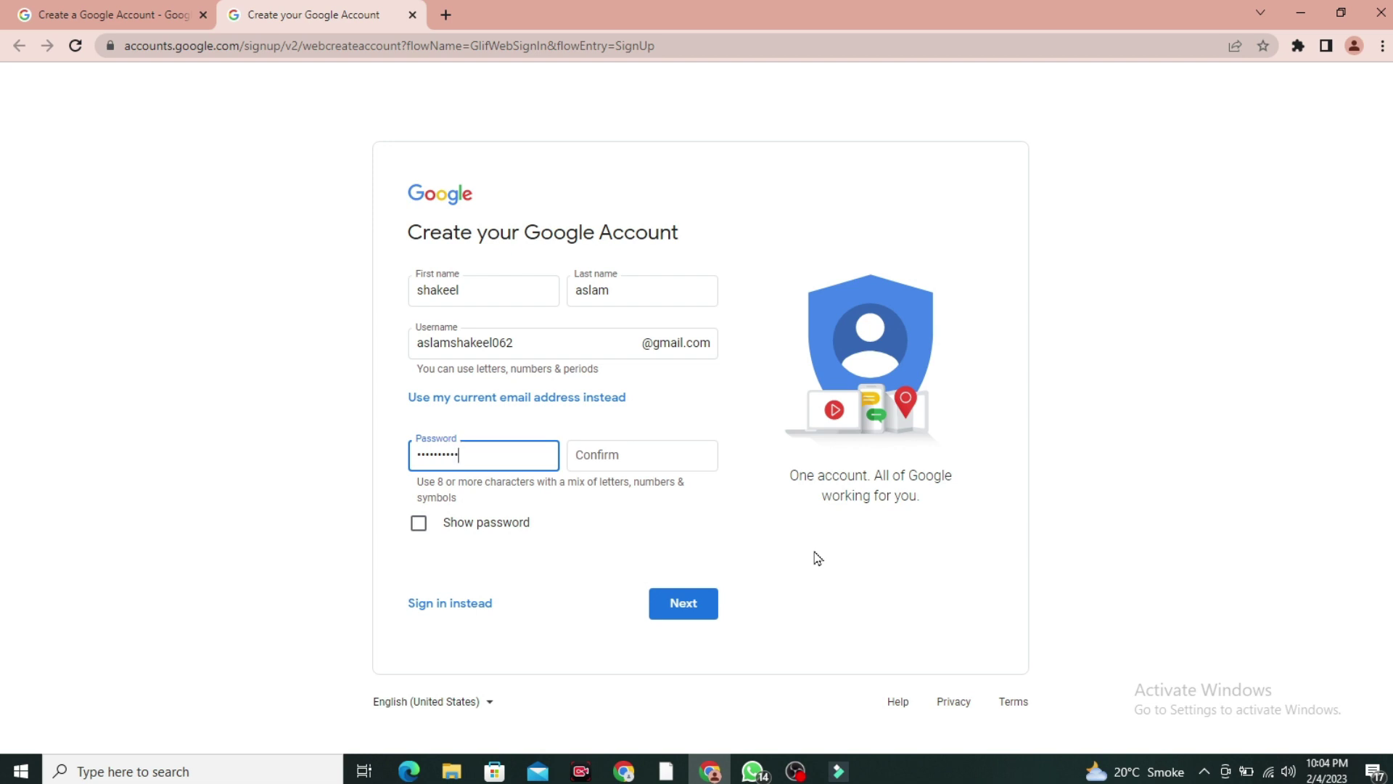
left_click(598, 452)
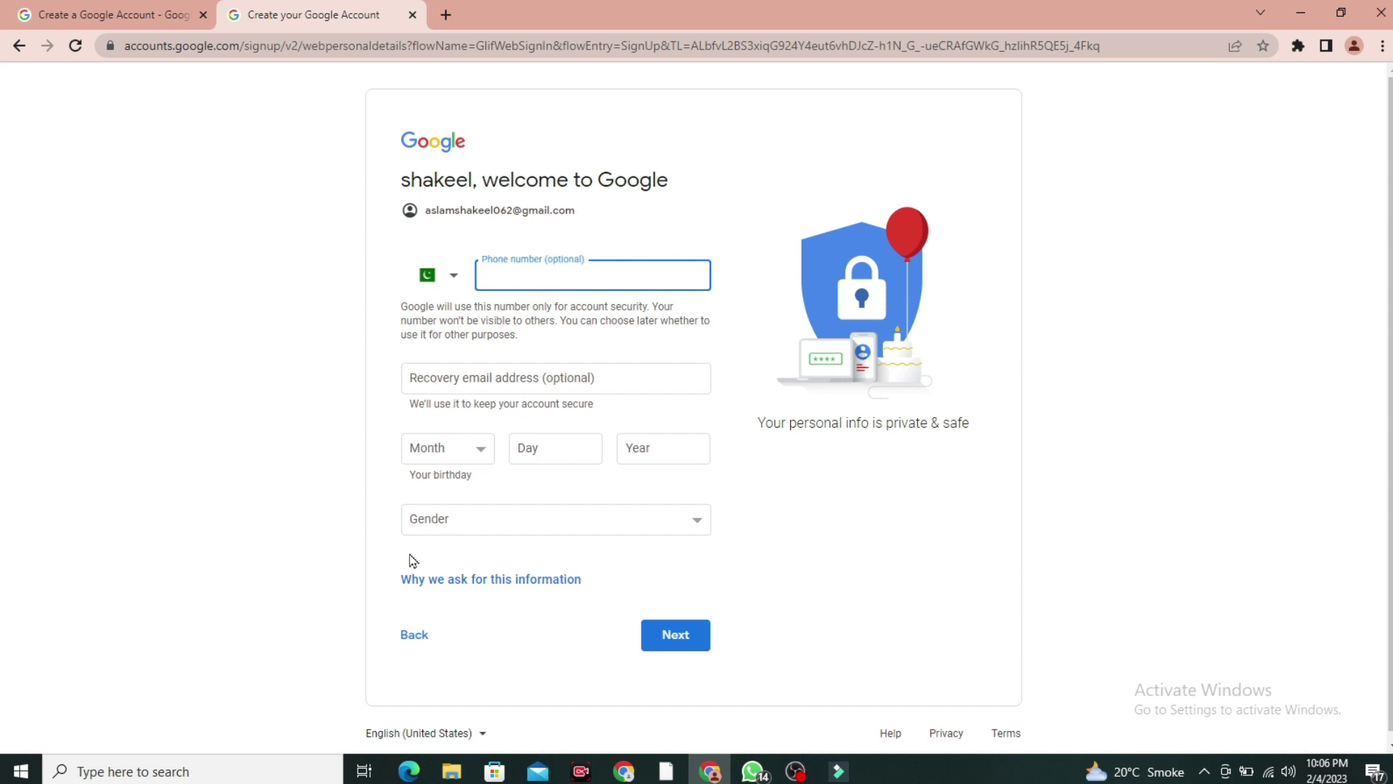
left_click(481, 457)
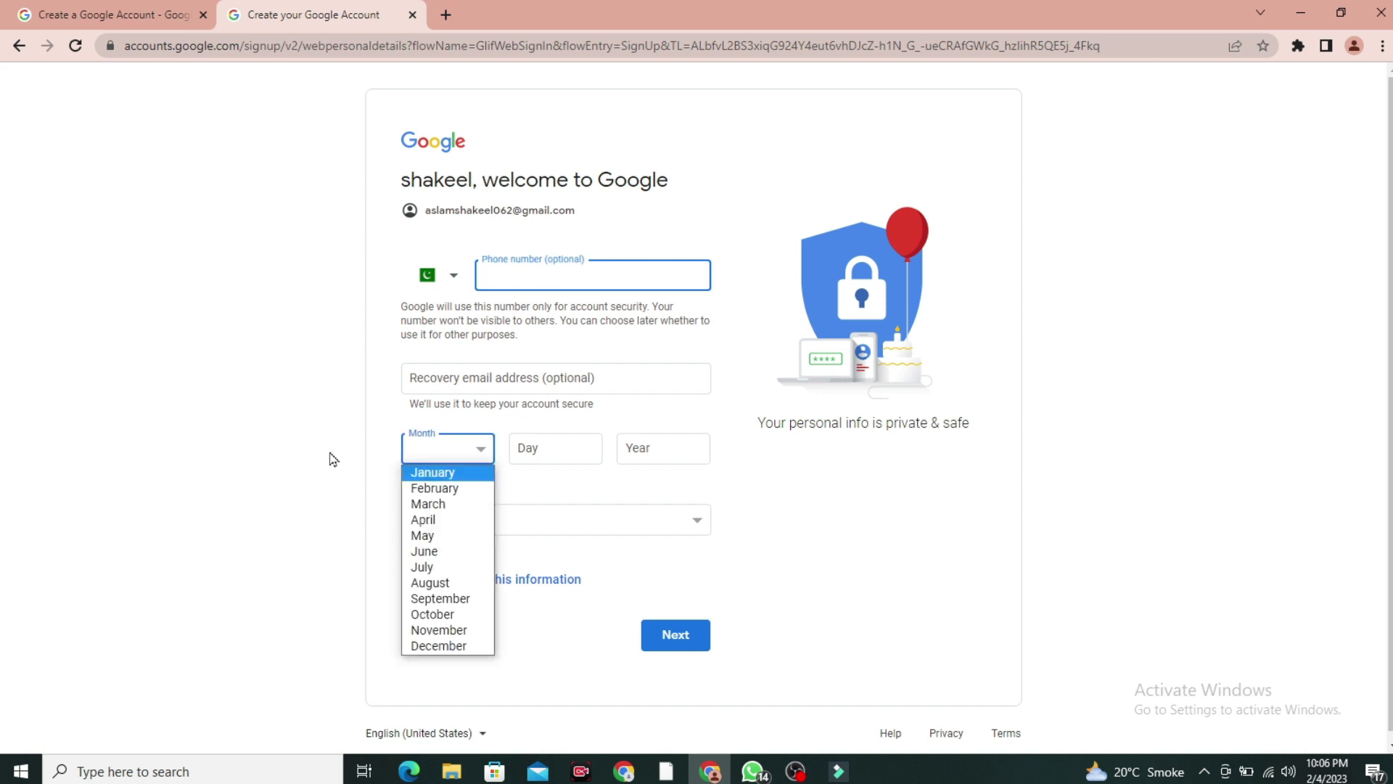
left_click(559, 455)
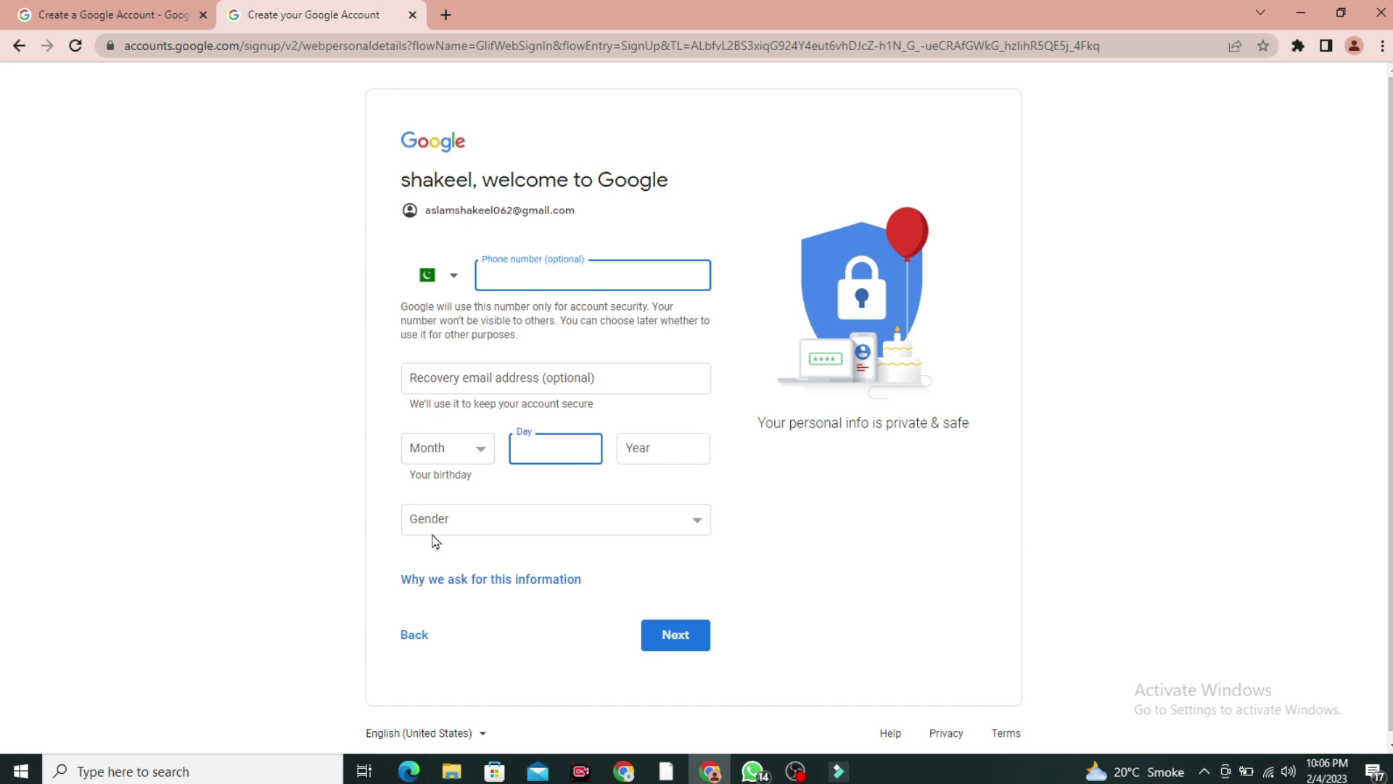
left_click(700, 521)
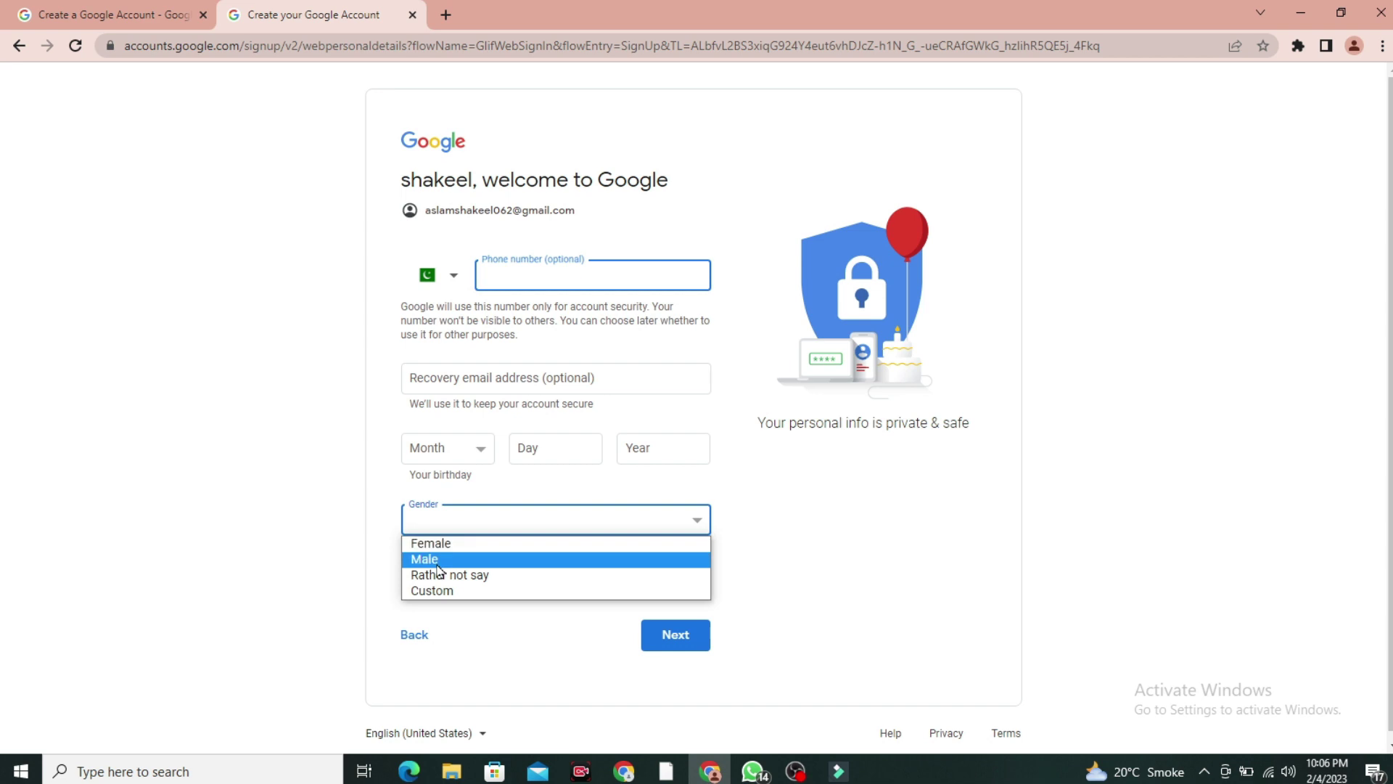
left_click(770, 580)
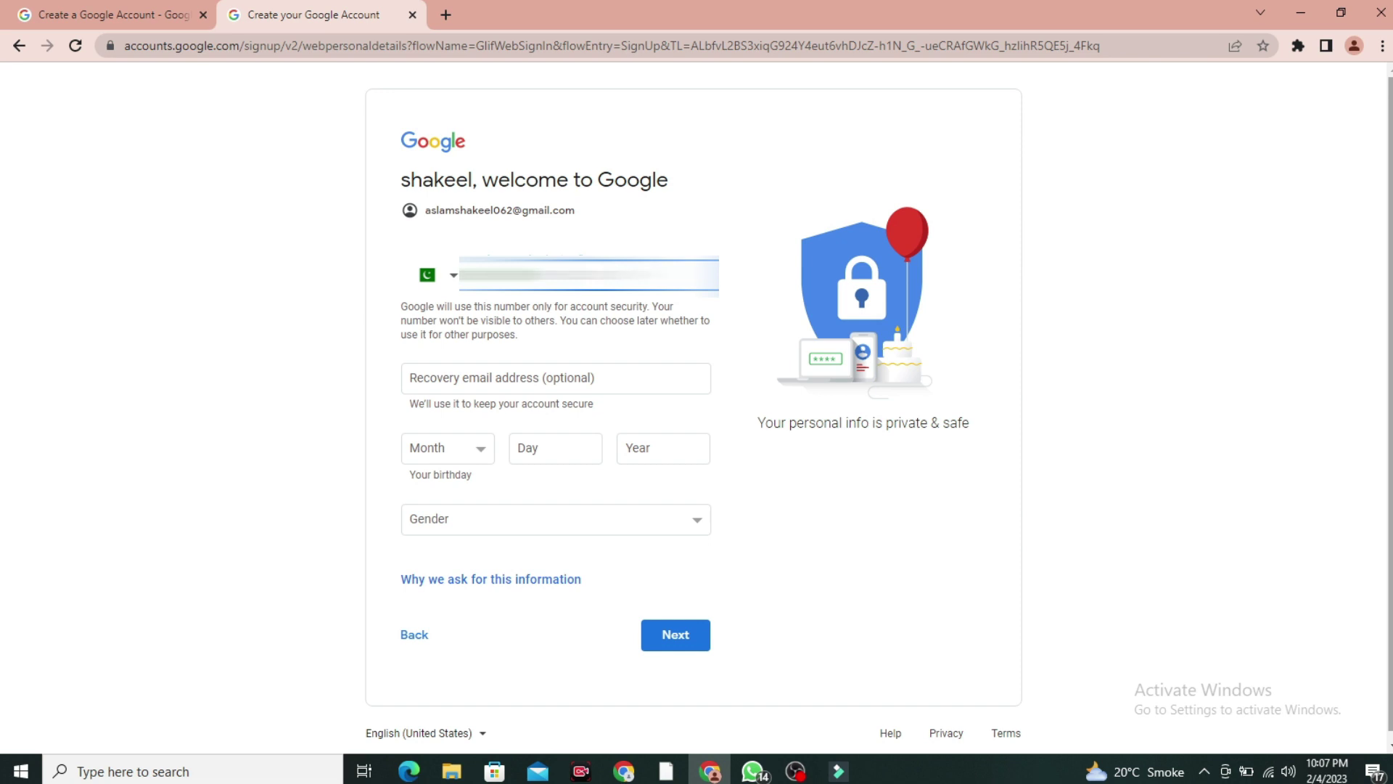
Step: Enter the account holder's date of birth, set the gender to Male, and submit the personal details
left_click(479, 455)
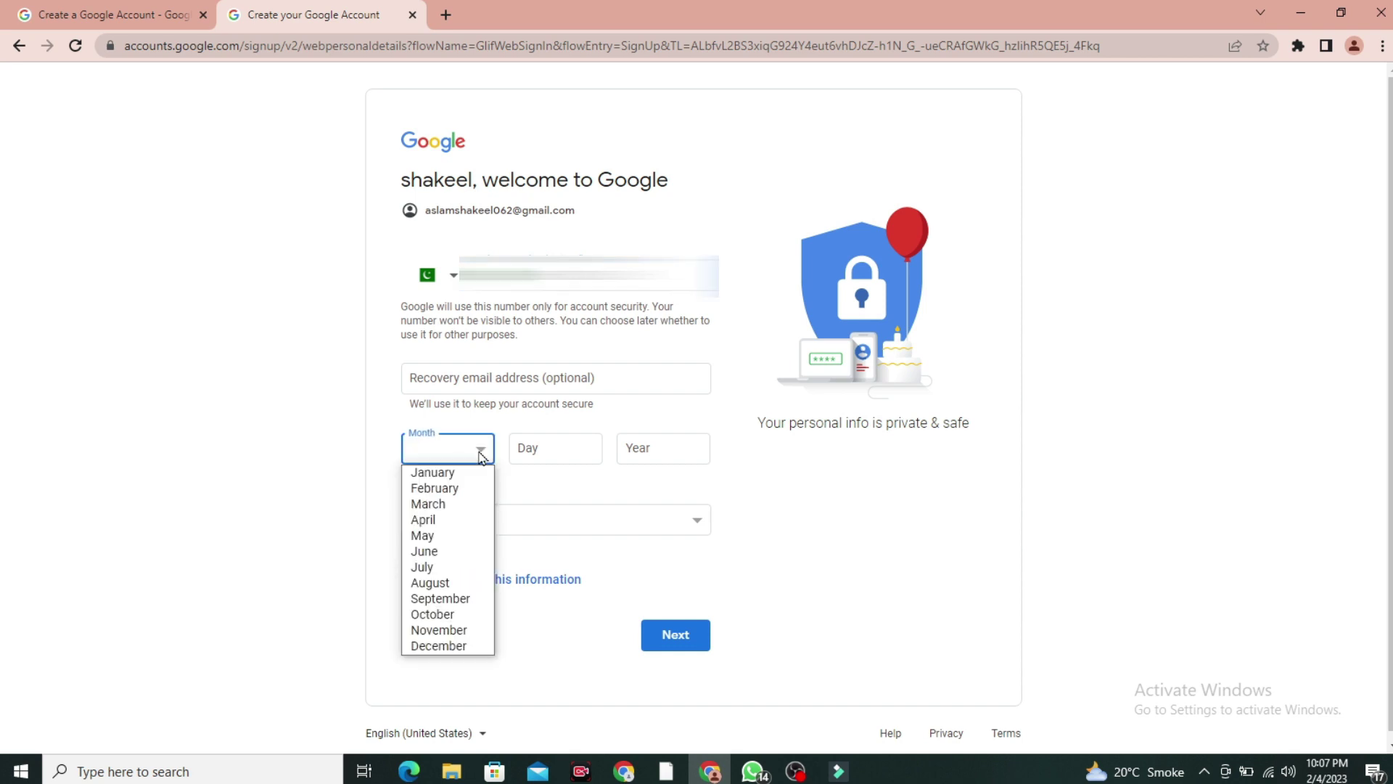
left_click(456, 527)
left_click(572, 446)
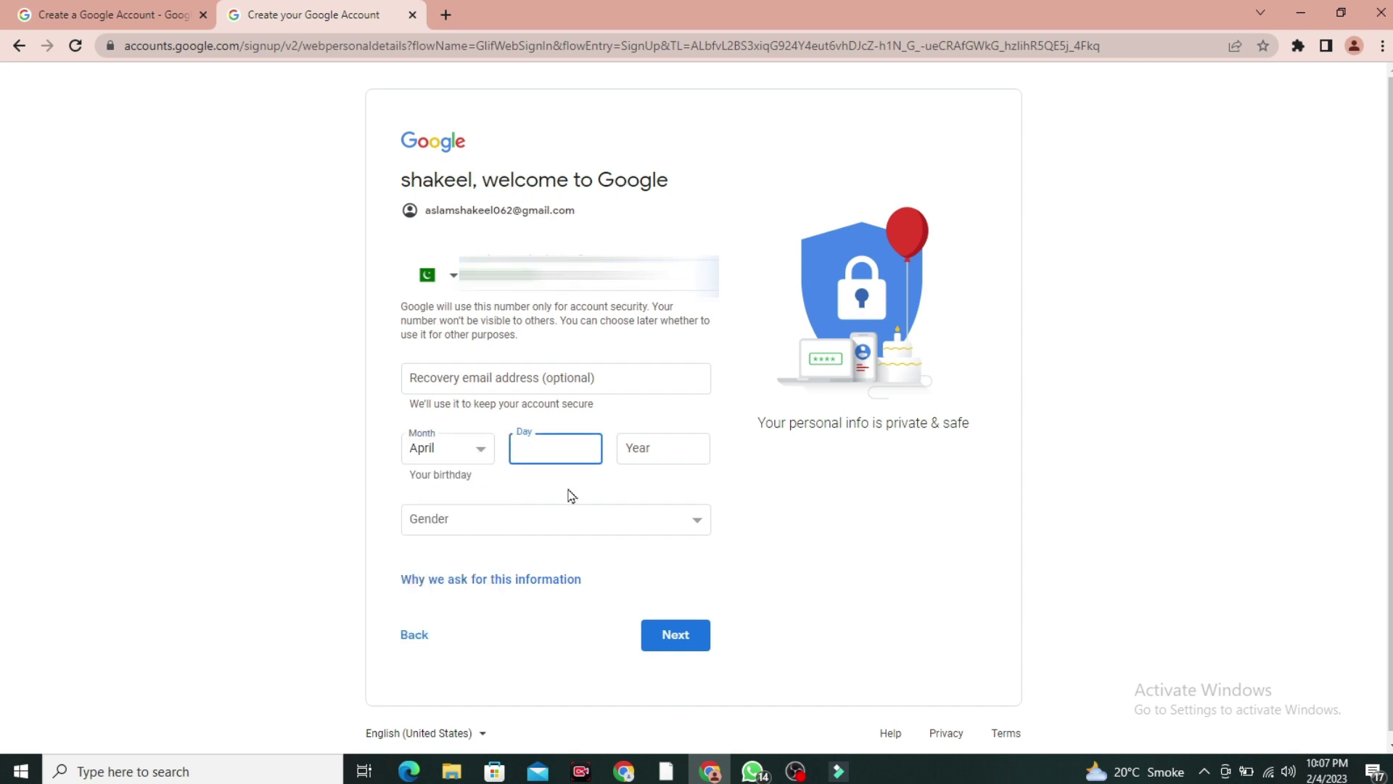
type("7")
left_click(654, 439)
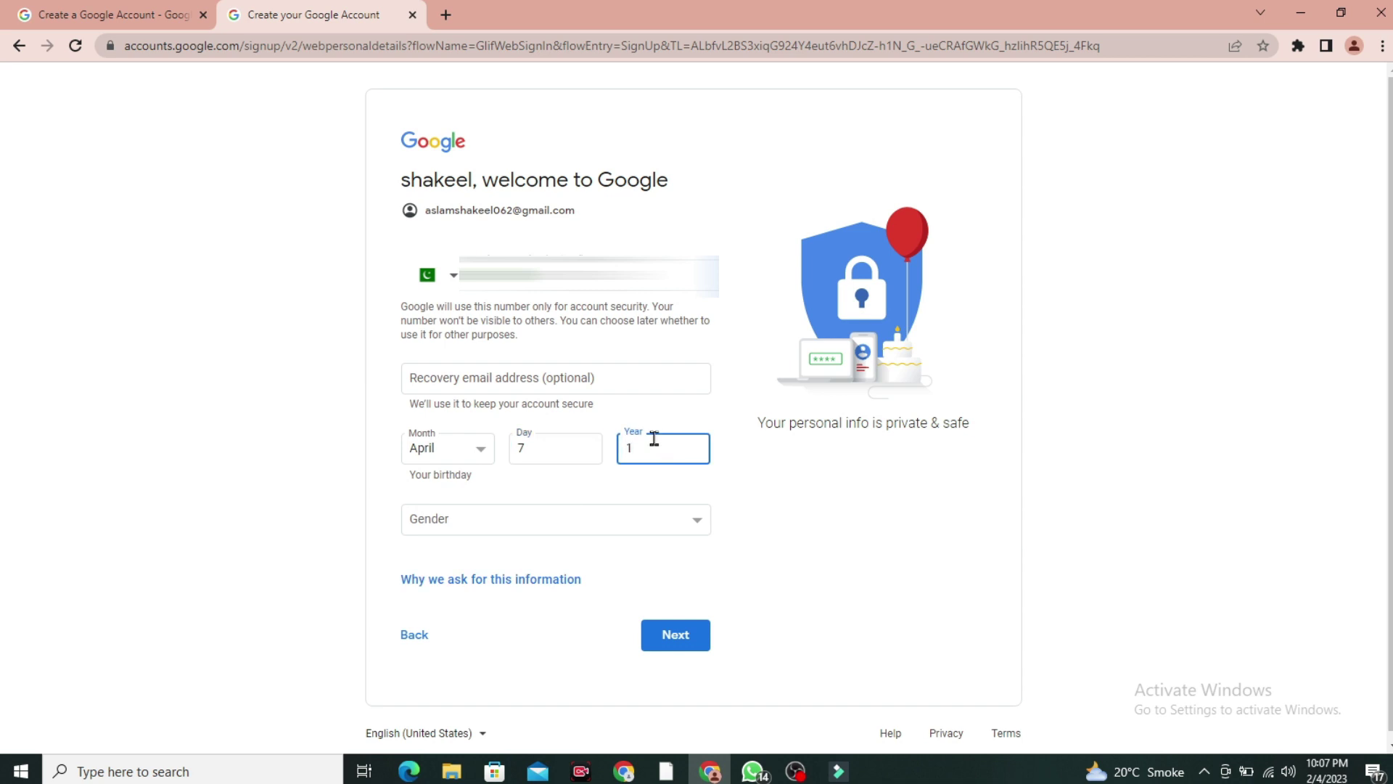
type("1987")
left_click(703, 526)
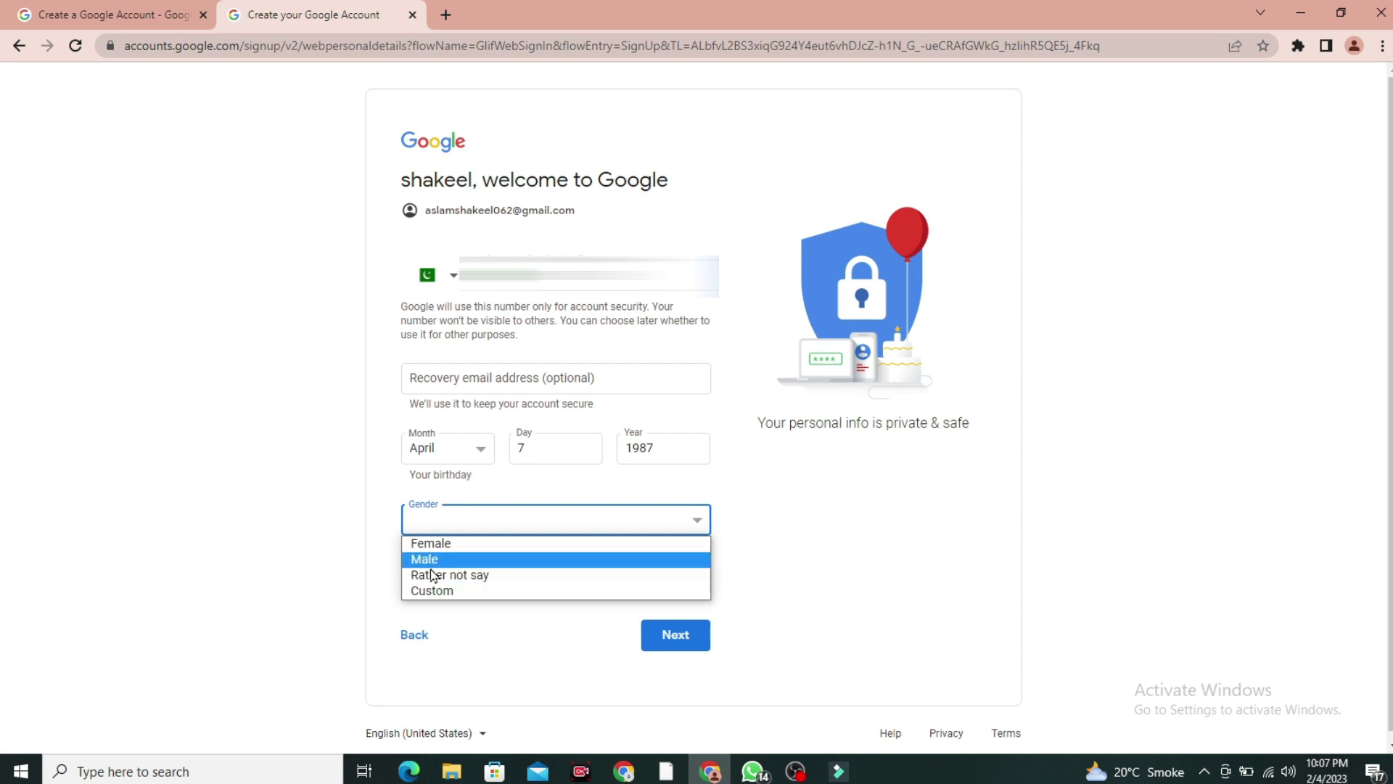
left_click(465, 559)
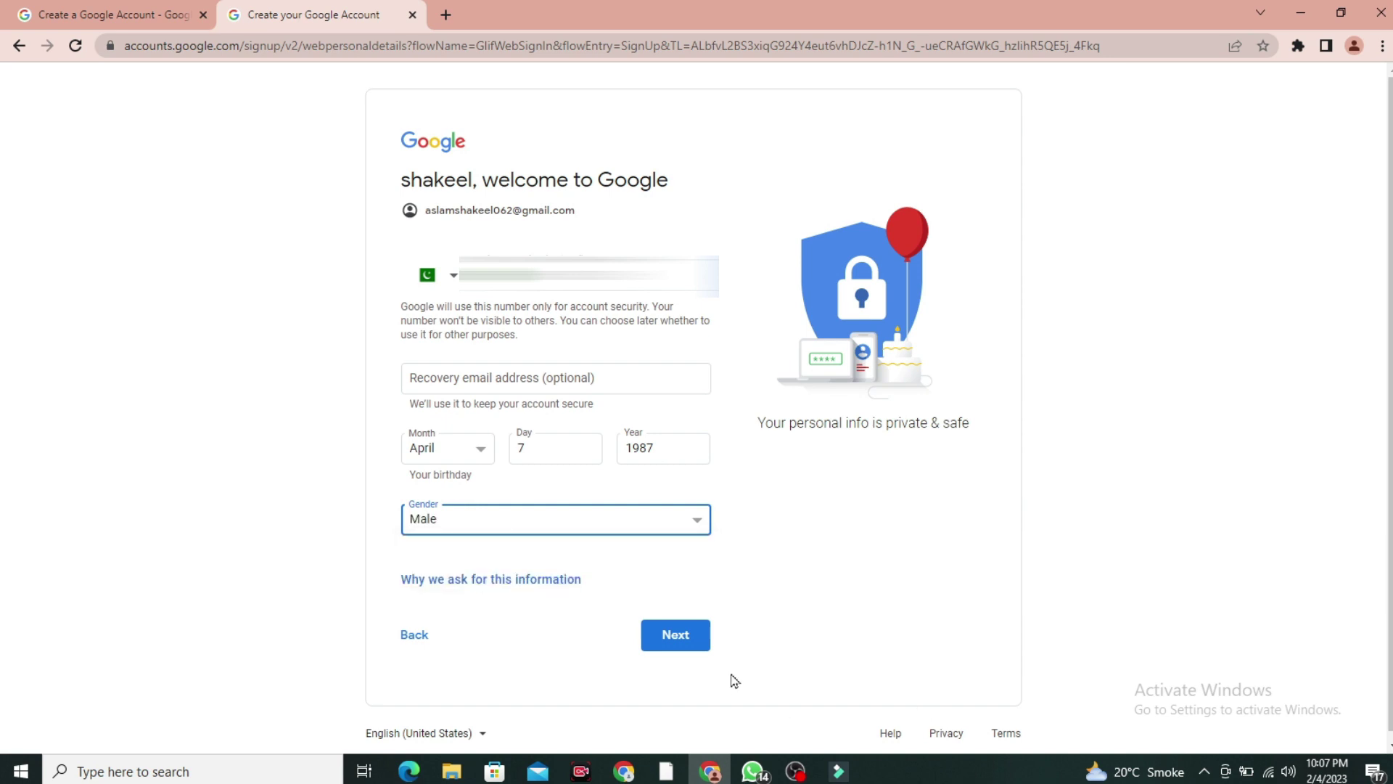
left_click(669, 633)
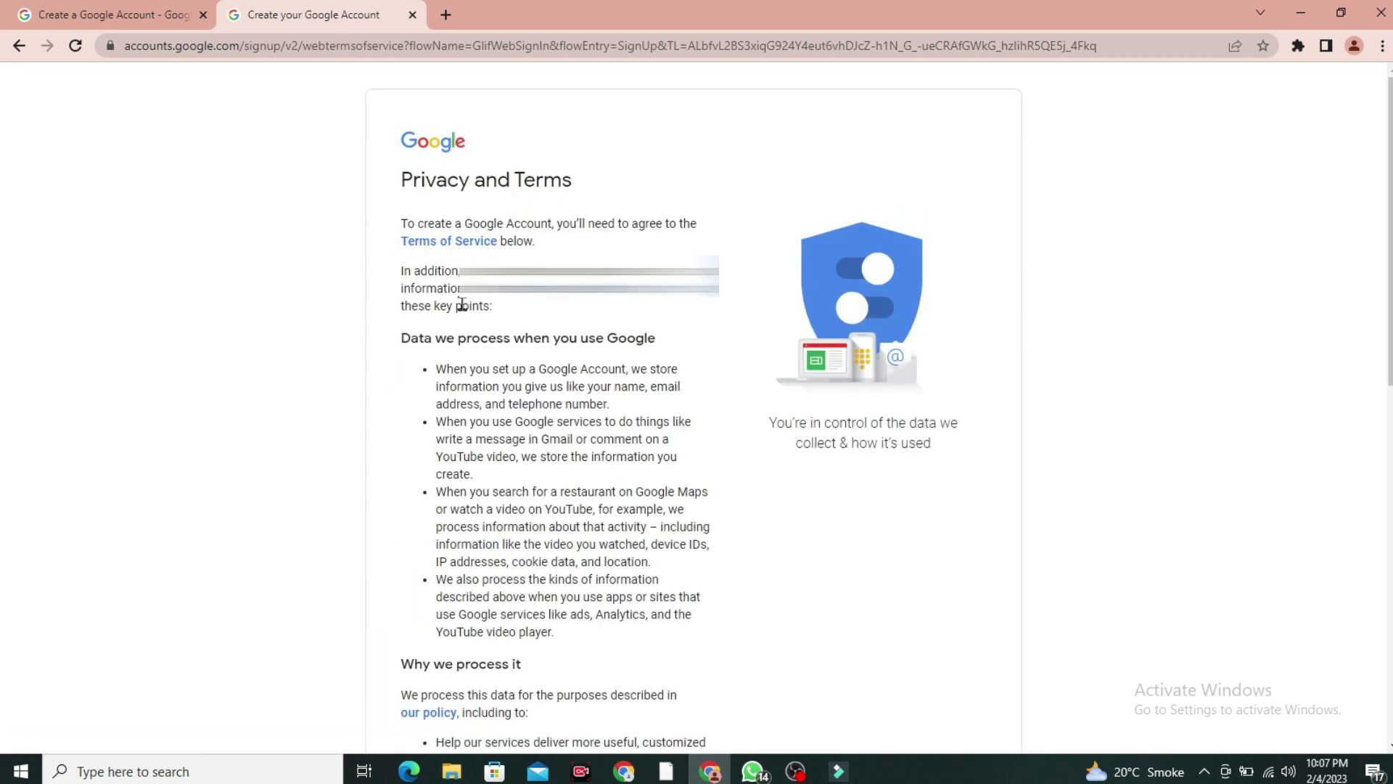
Step: Read through Google's Privacy and Terms and agree to them to create the account
scroll(450, 303, "down", 10)
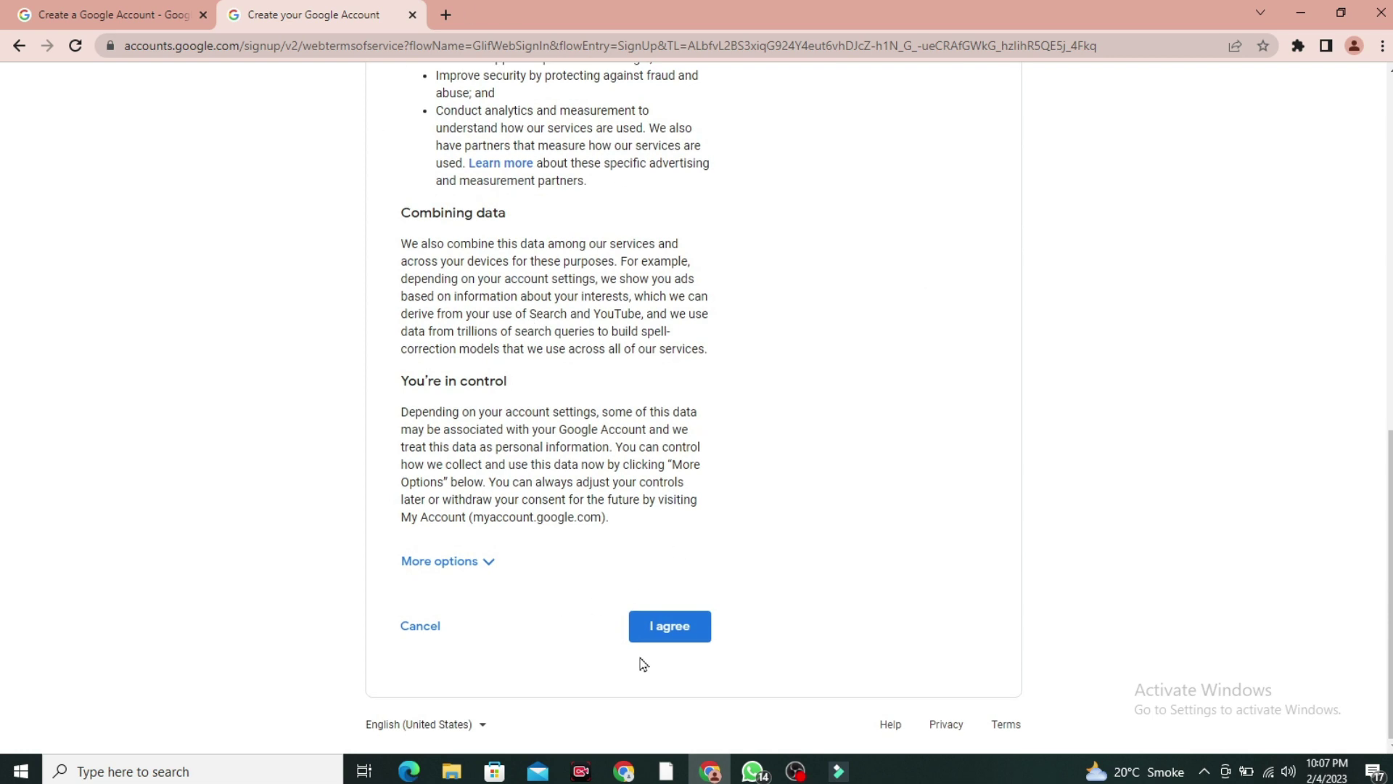
scroll(513, 319, "up", 10)
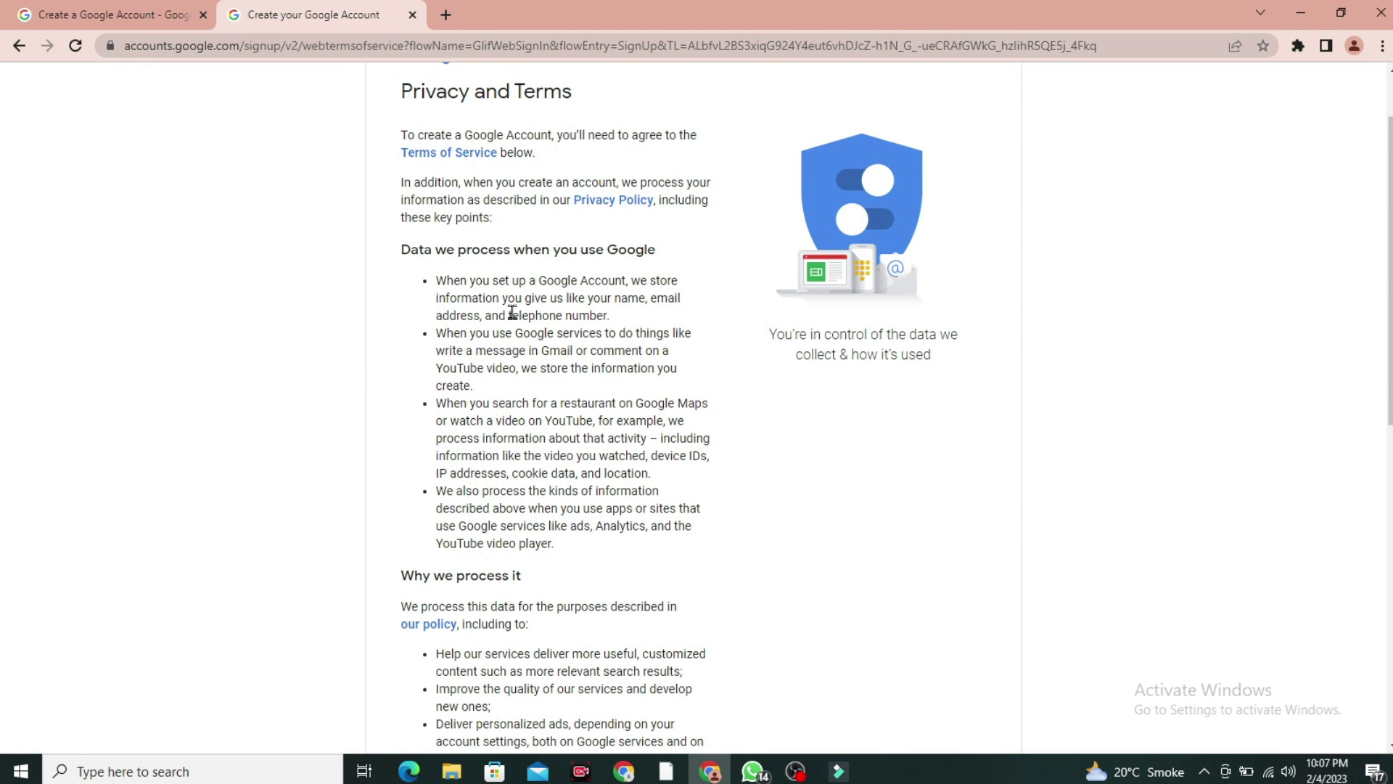
scroll(513, 312, "down", 10)
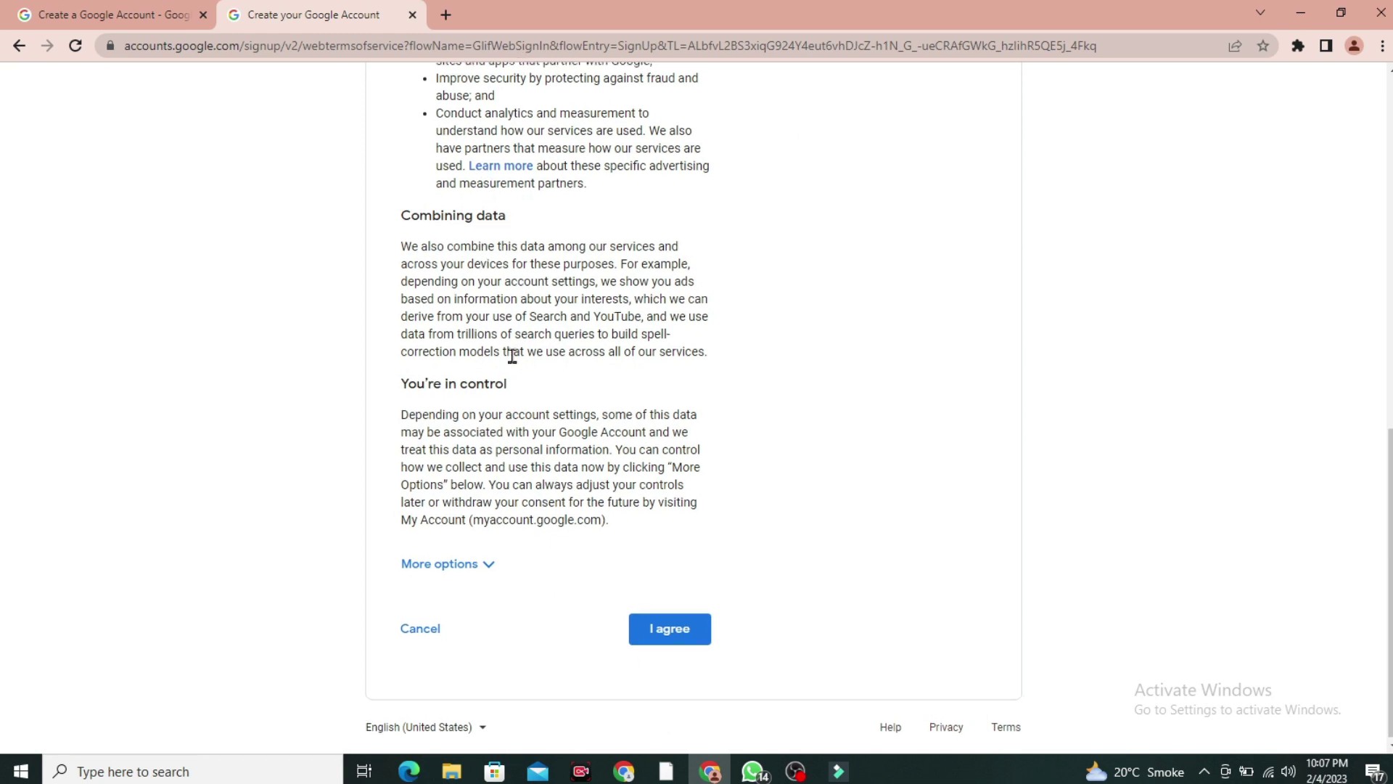
scroll(513, 354, "up", 8)
scroll(441, 246, "down", 8)
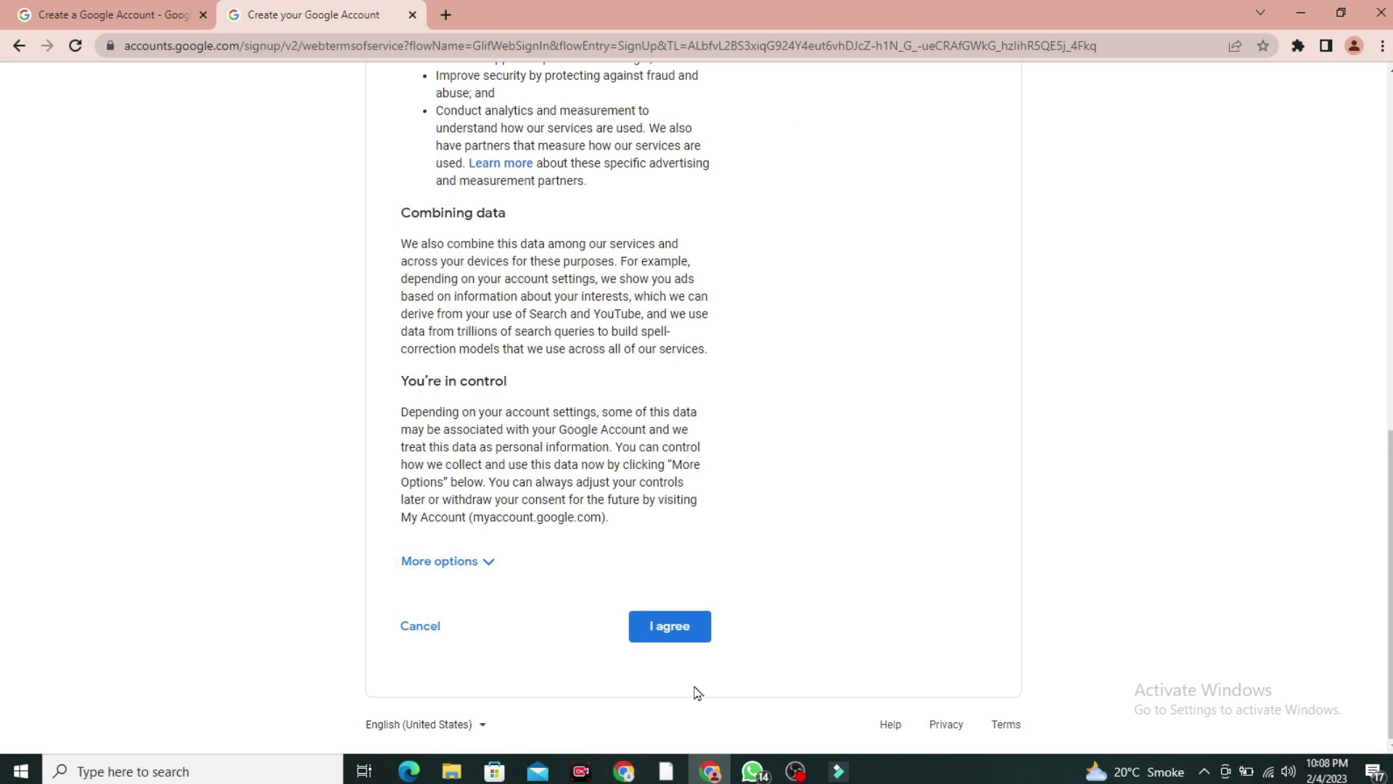
left_click(668, 629)
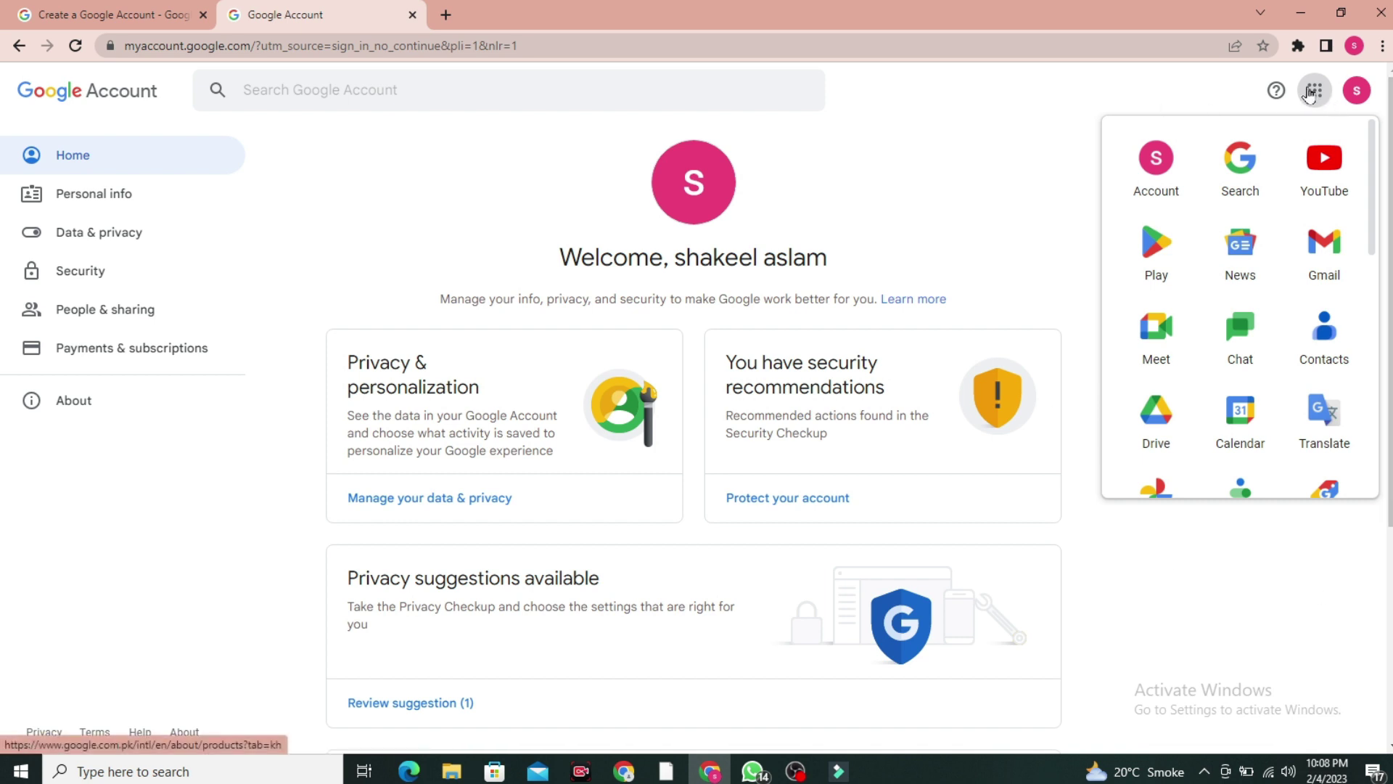
Step: Open YouTube from the Google apps list and sign in with the new Google account
left_click(1315, 90)
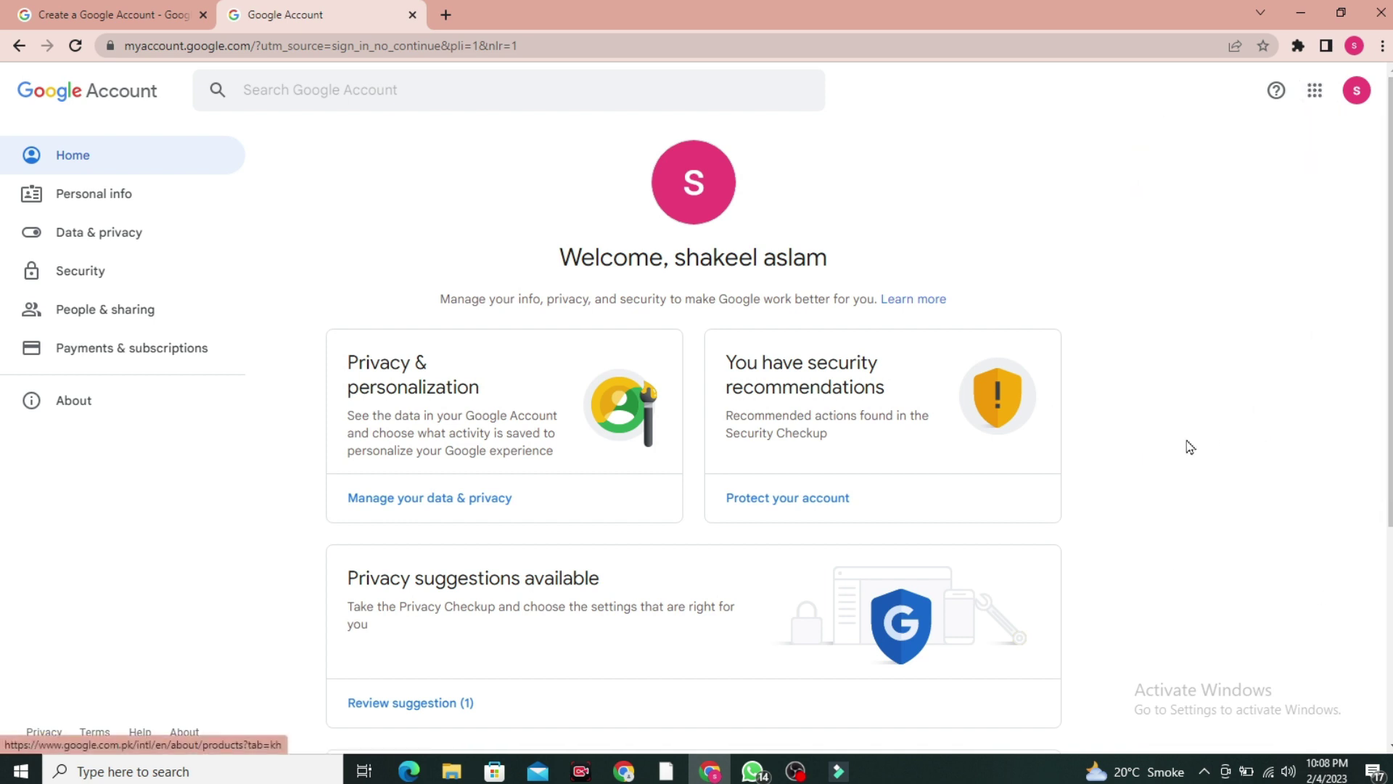
left_click(1322, 96)
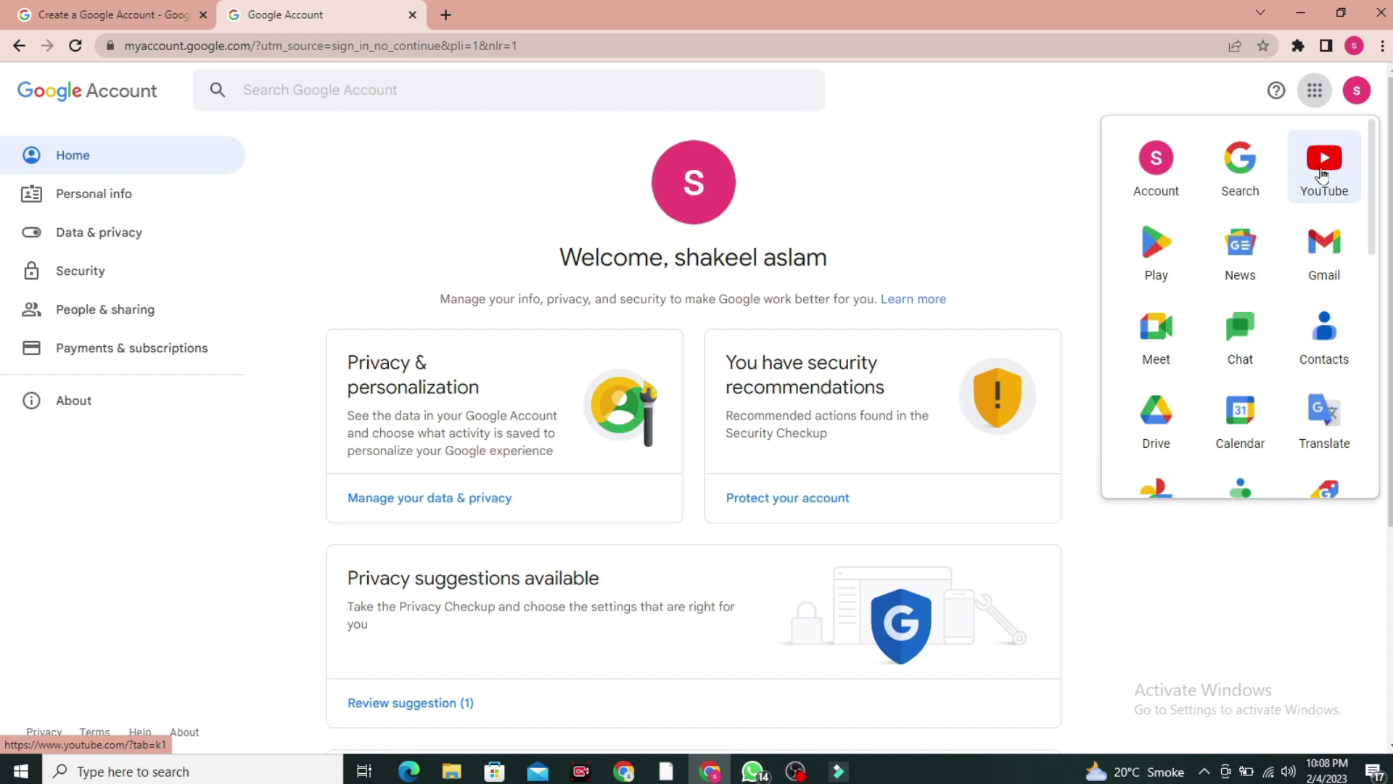
left_click(1322, 175)
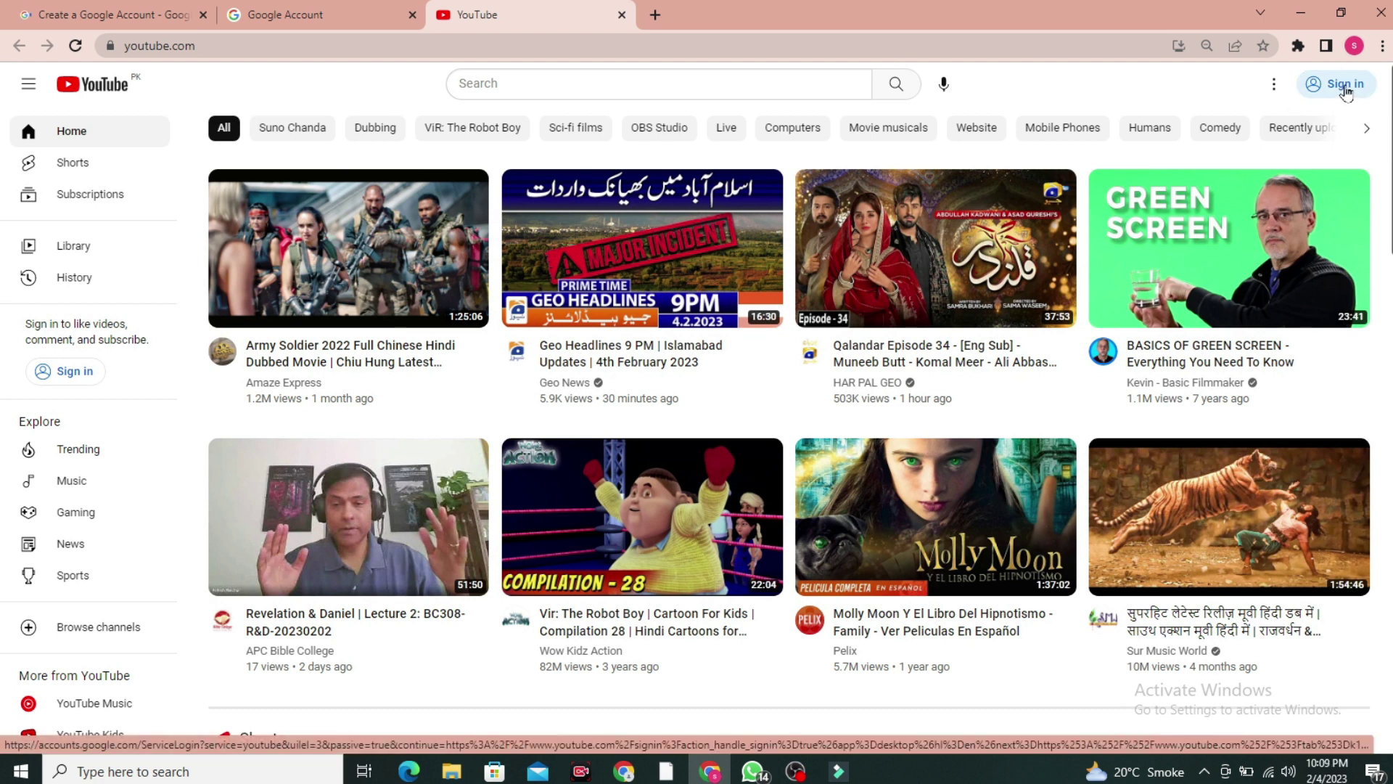
left_click(1344, 89)
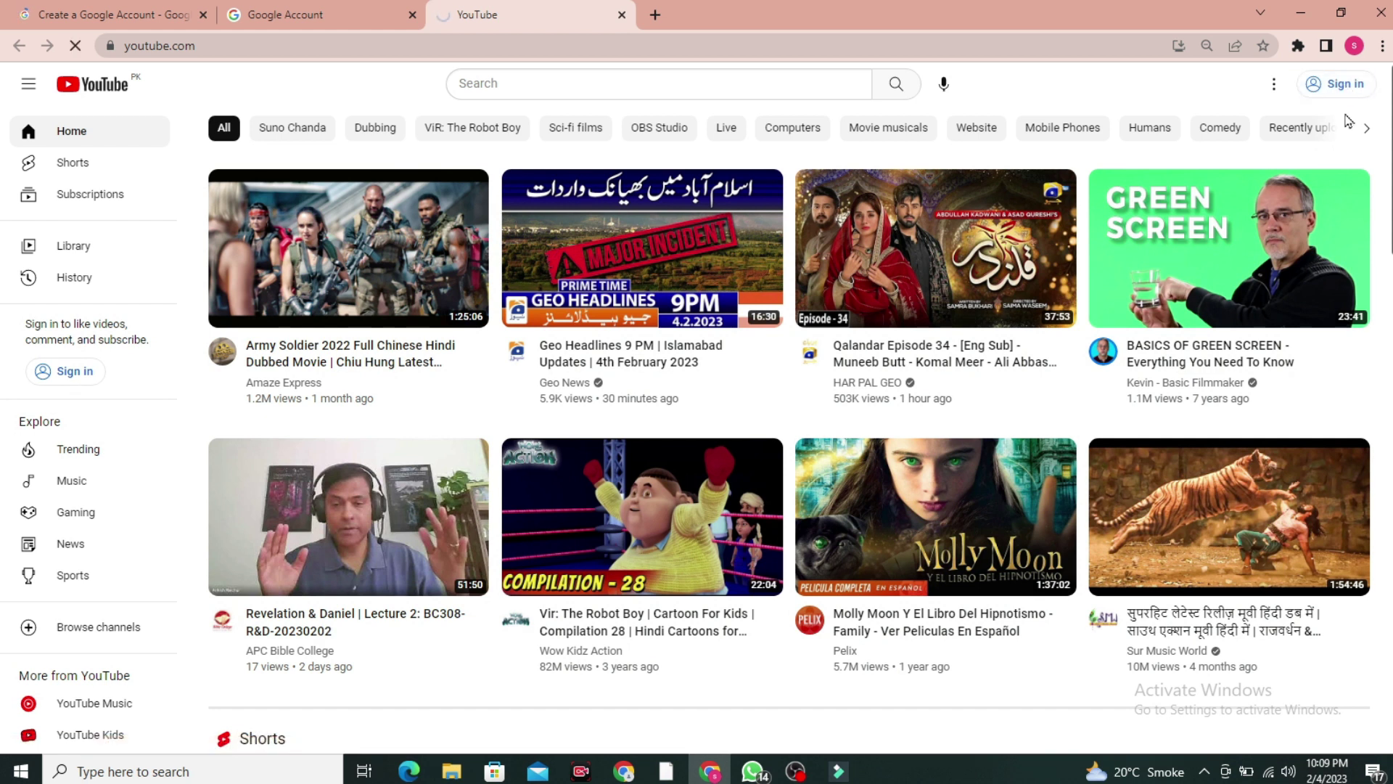
left_click(1354, 46)
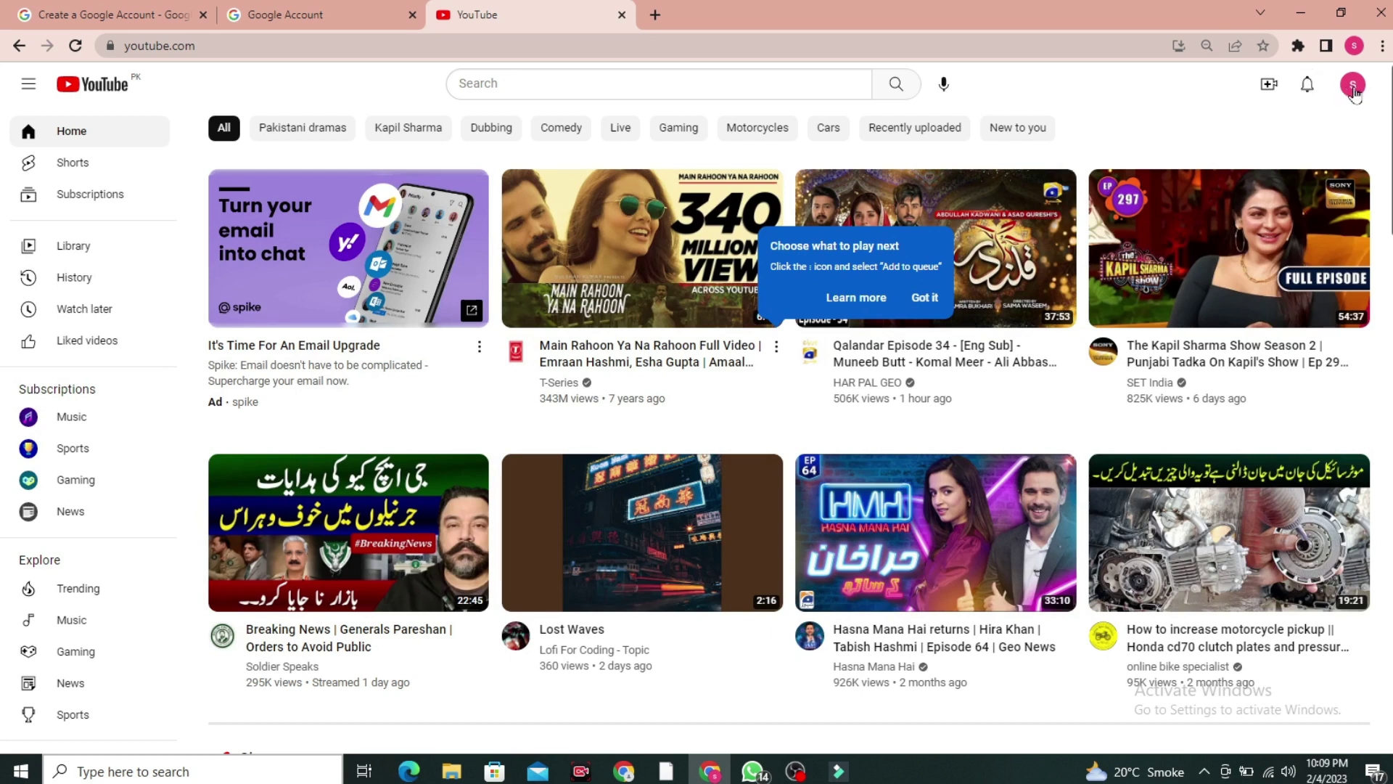
Step: Start creating a YouTube channel for the signed-in account
right_click(1353, 87)
left_click(1354, 87)
left_click(1353, 87)
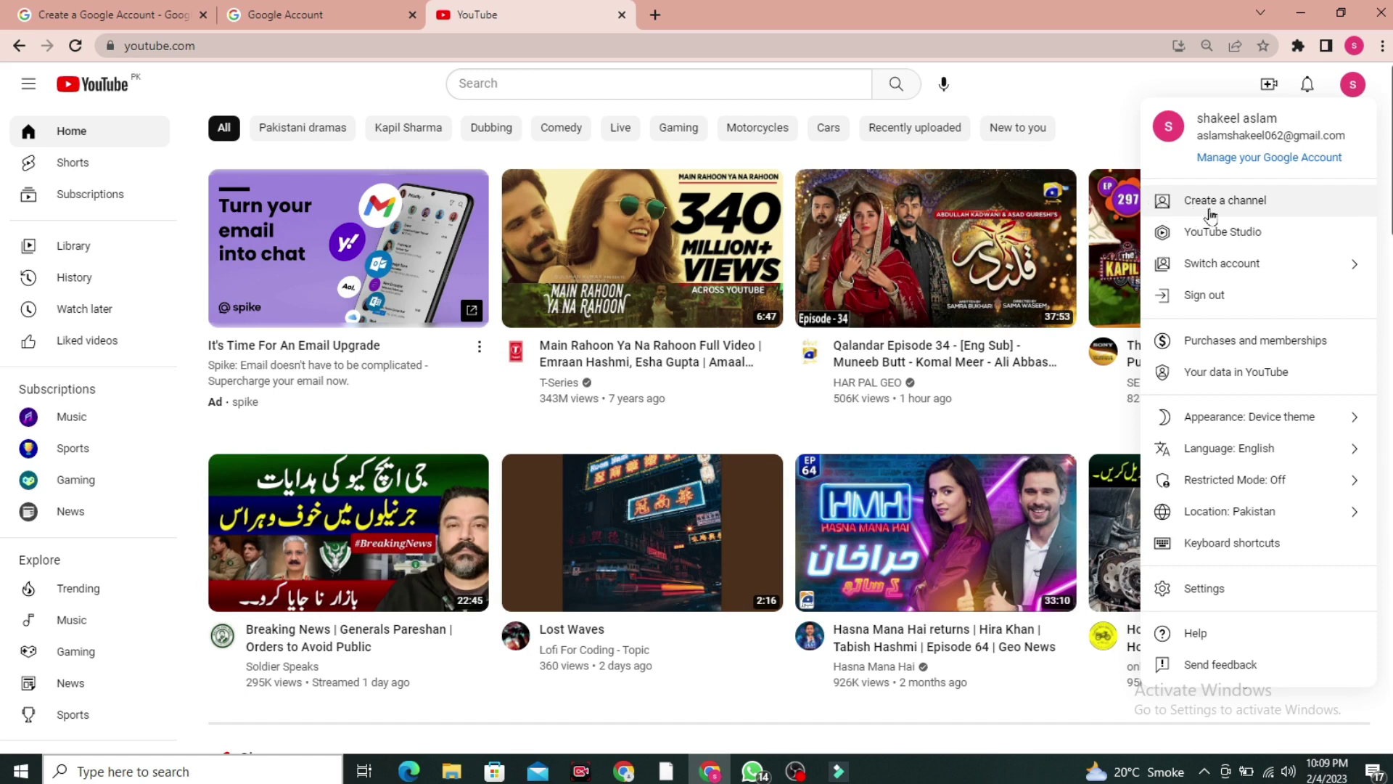
left_click(1306, 211)
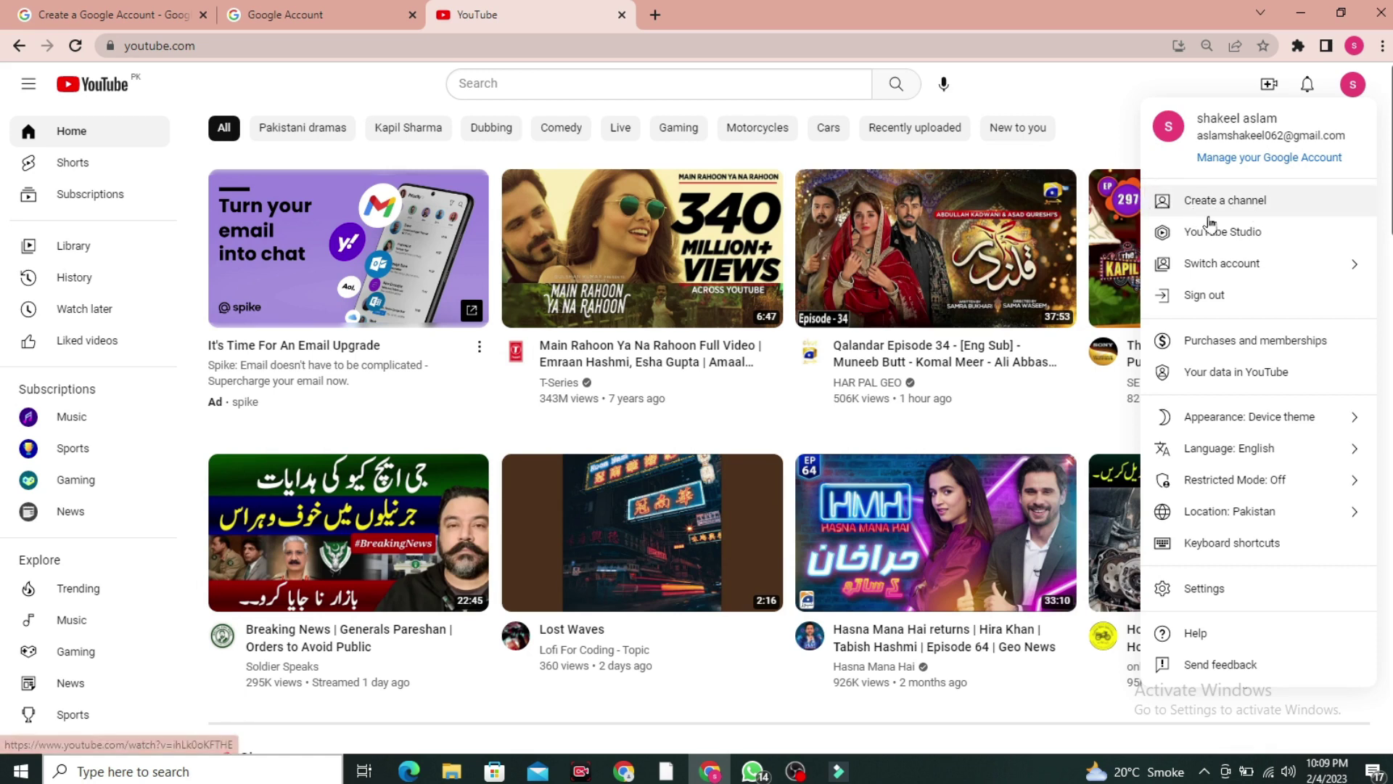
left_click(1197, 207)
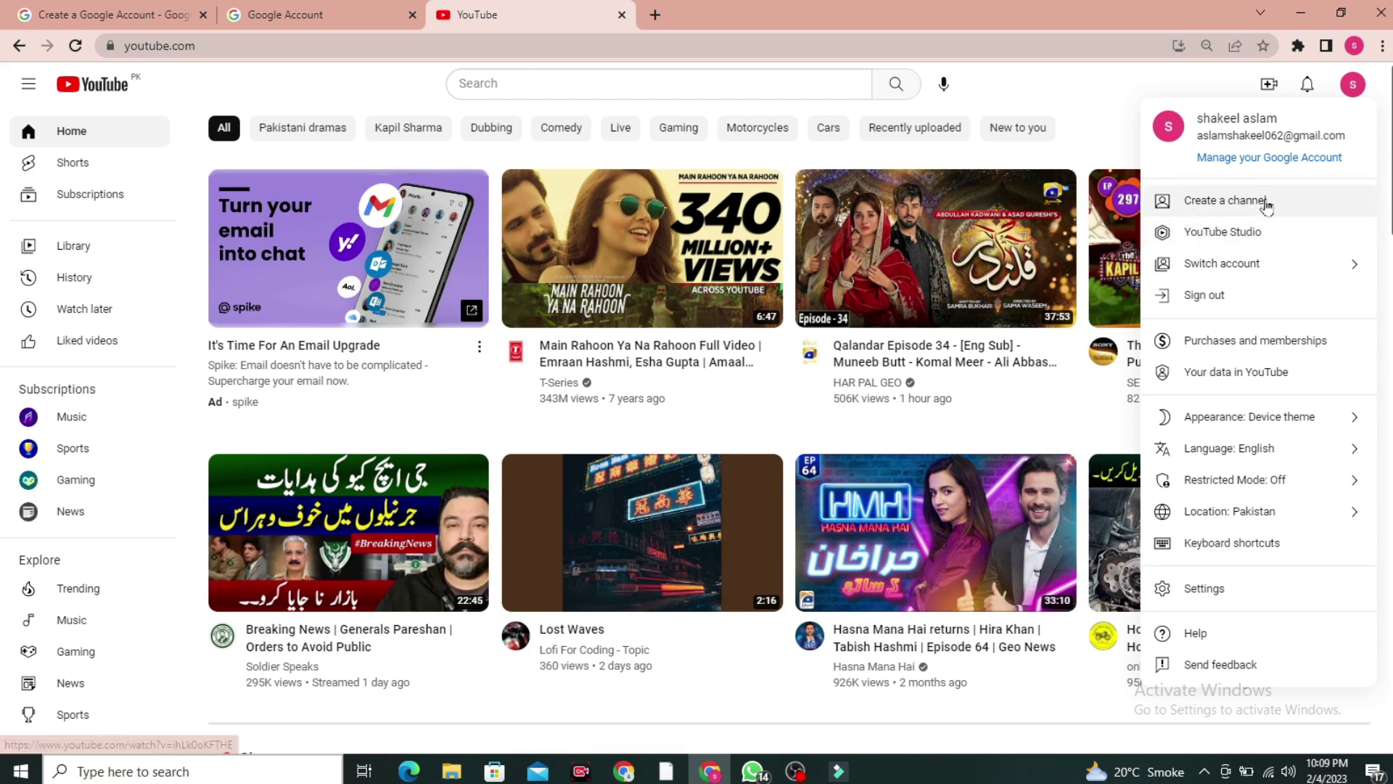
left_click(1202, 208)
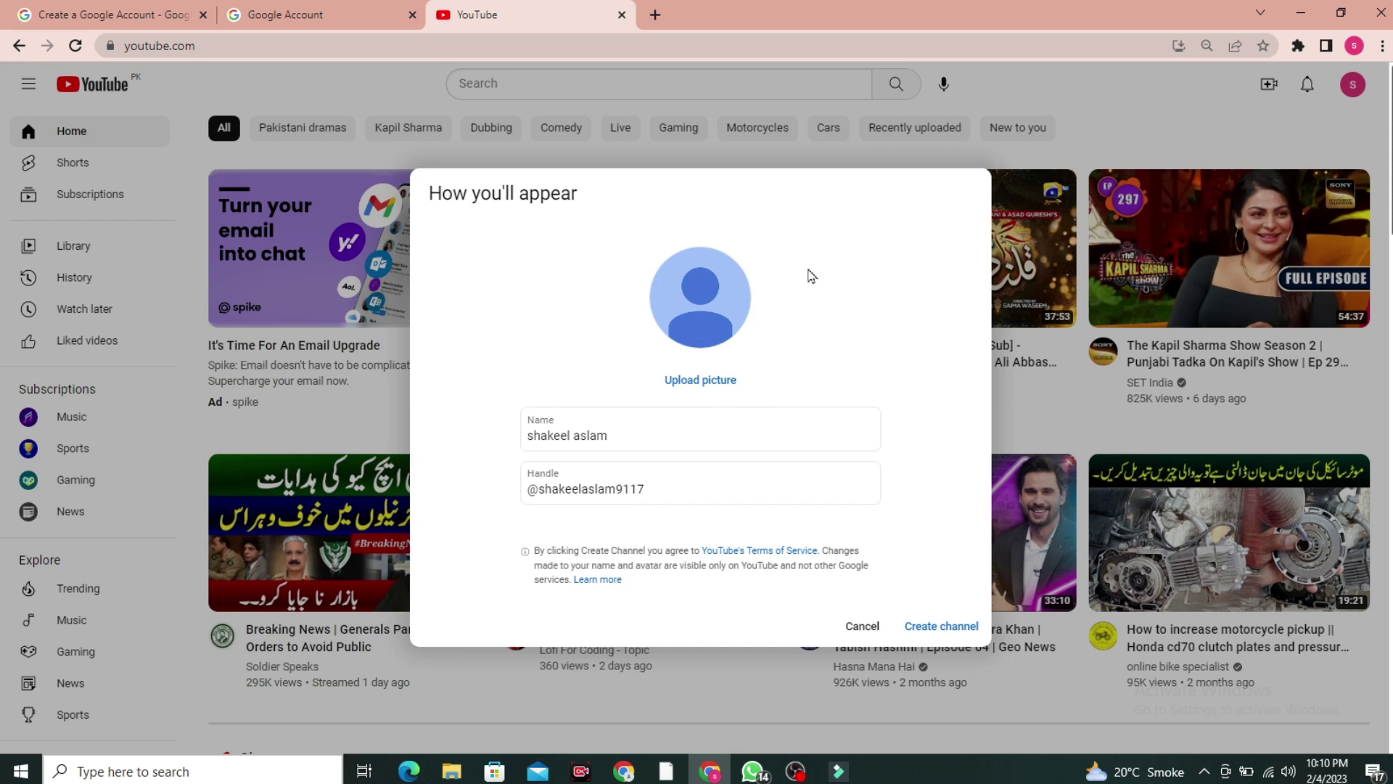
Step: Upload the DV image from the Desktop as the channel picture, with the crop area moved to the poster's upper edge
left_click(693, 391)
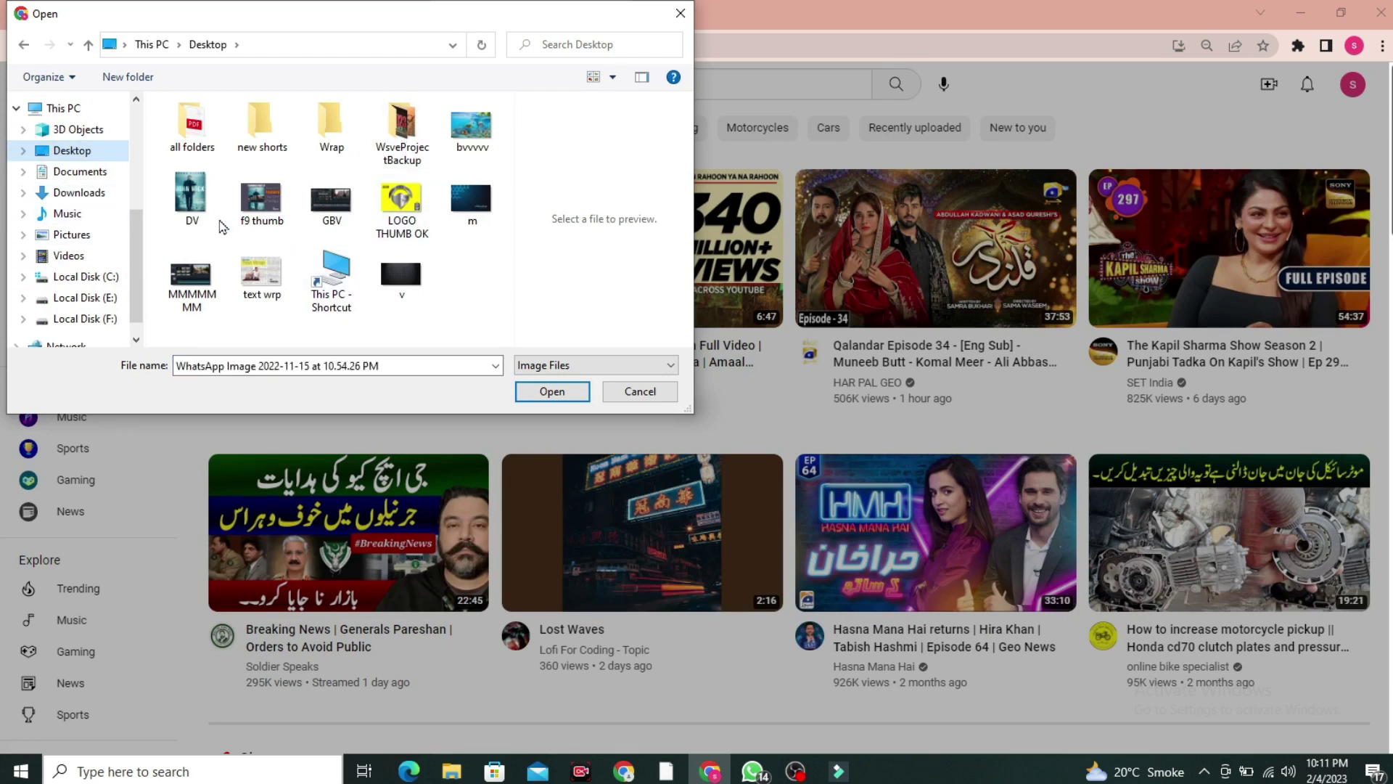
double_click(190, 196)
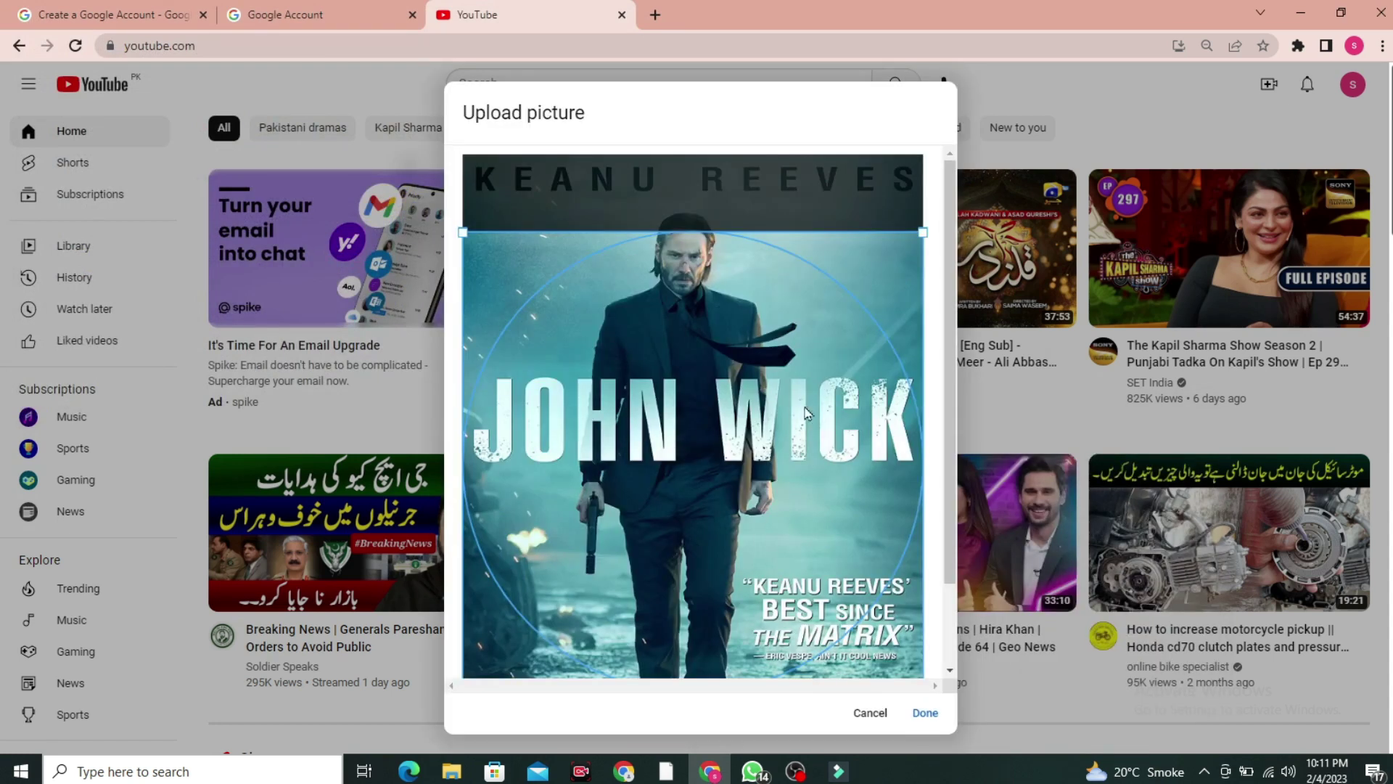
left_click_drag(770, 394, 718, 293)
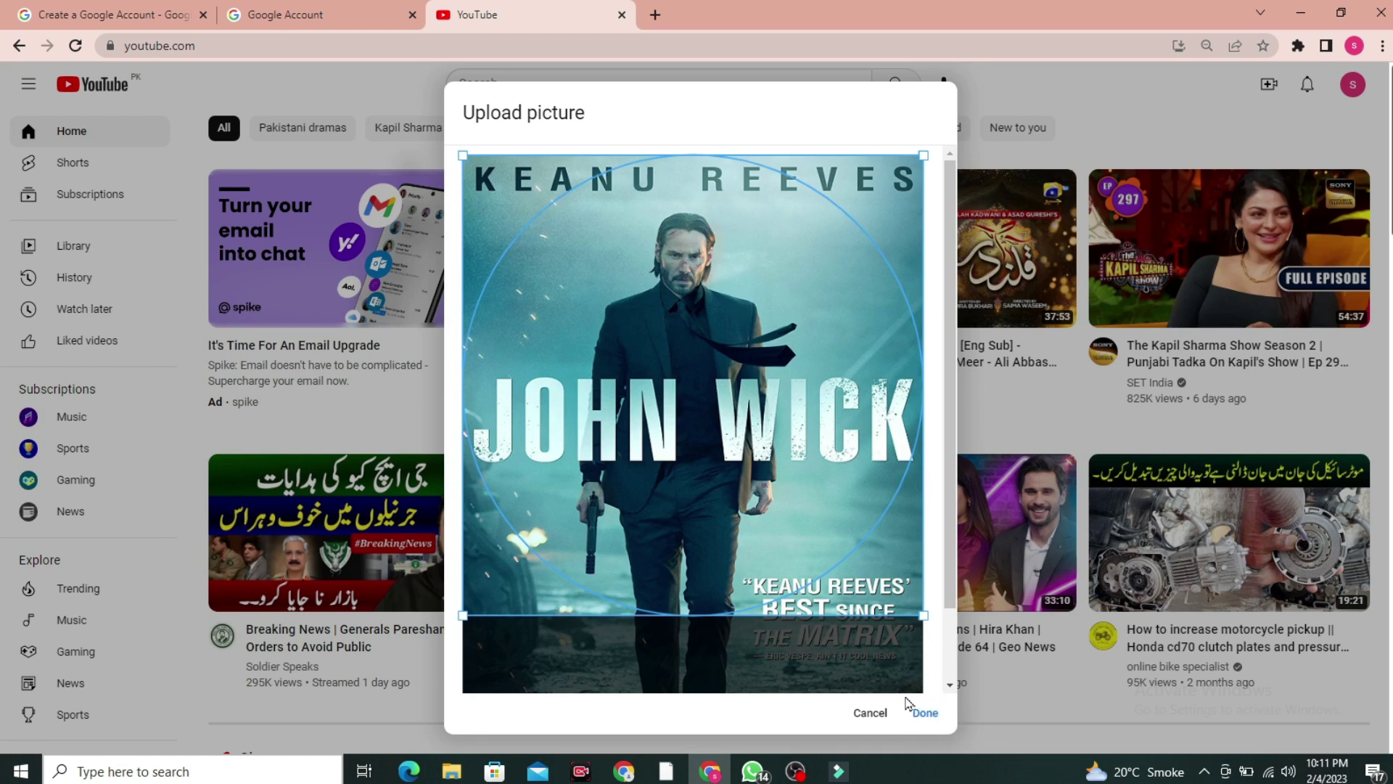
left_click(925, 712)
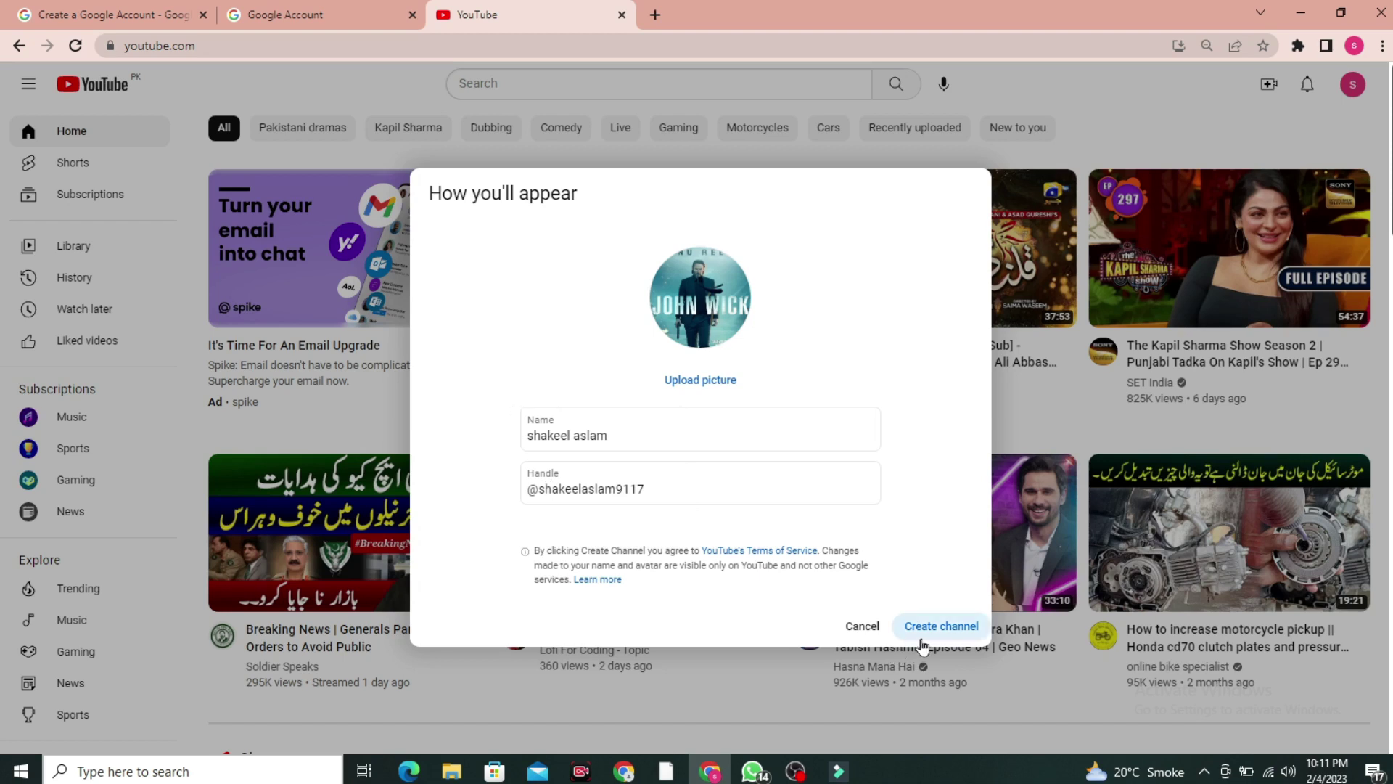
Step: Replace the channel name with "graphic designer" and create the channel
left_click(633, 442)
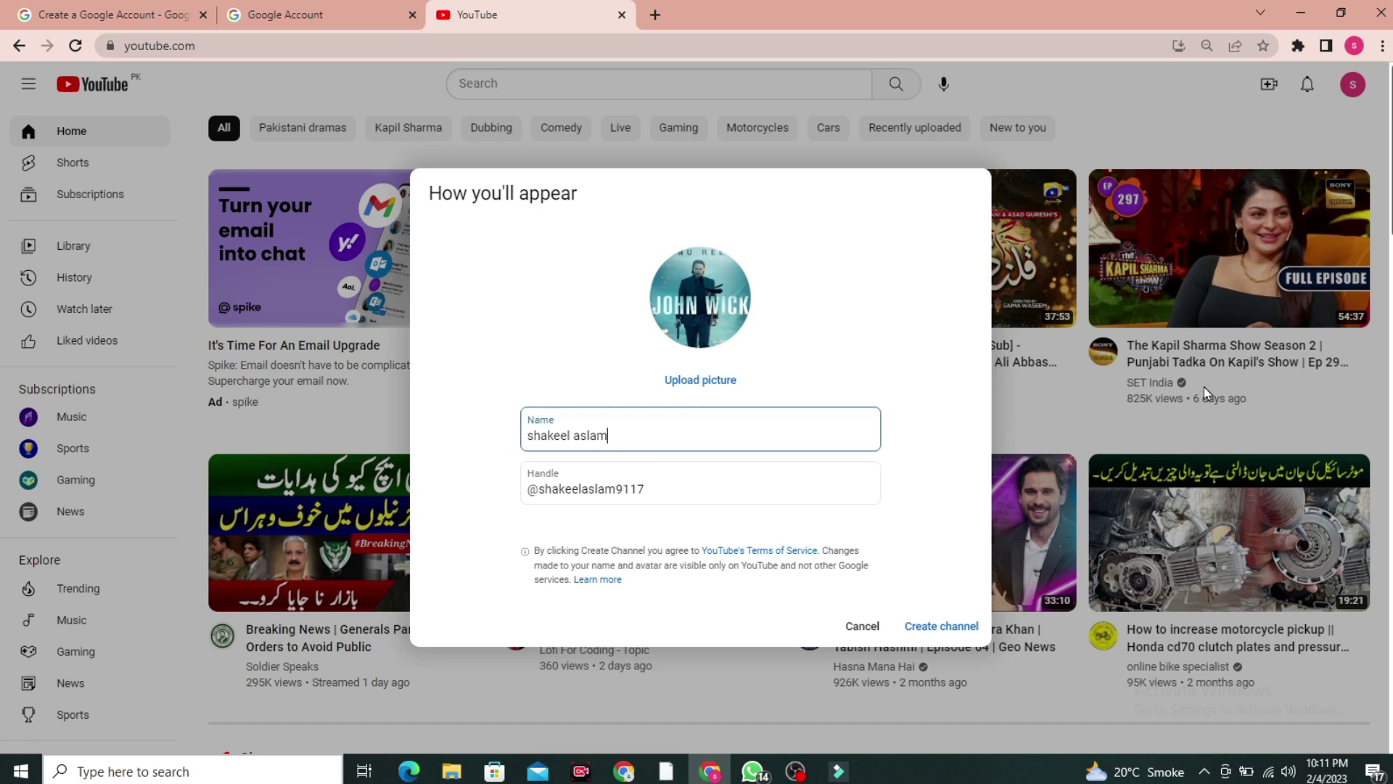
key("BackSpace")
key("BackSpace")
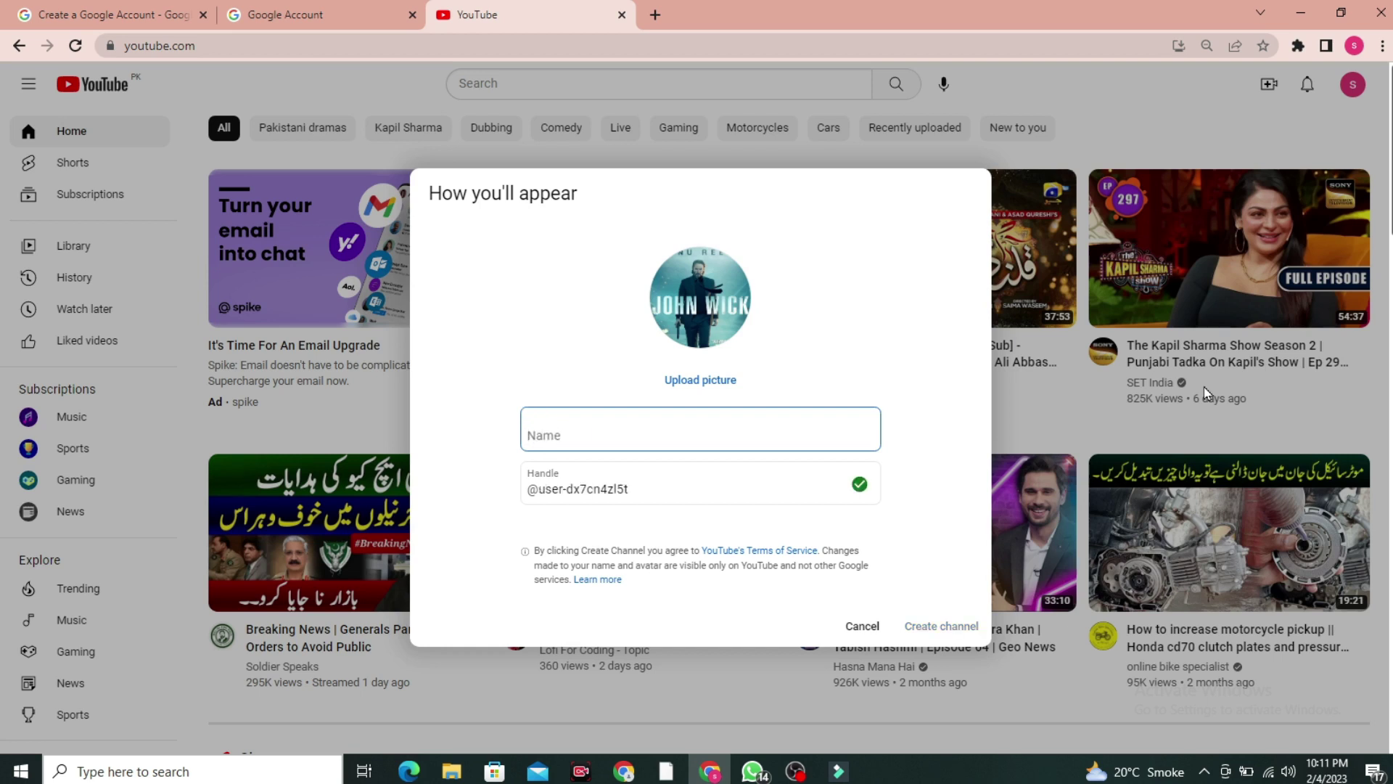
type("g")
key("BackSpace")
type("graphic designer")
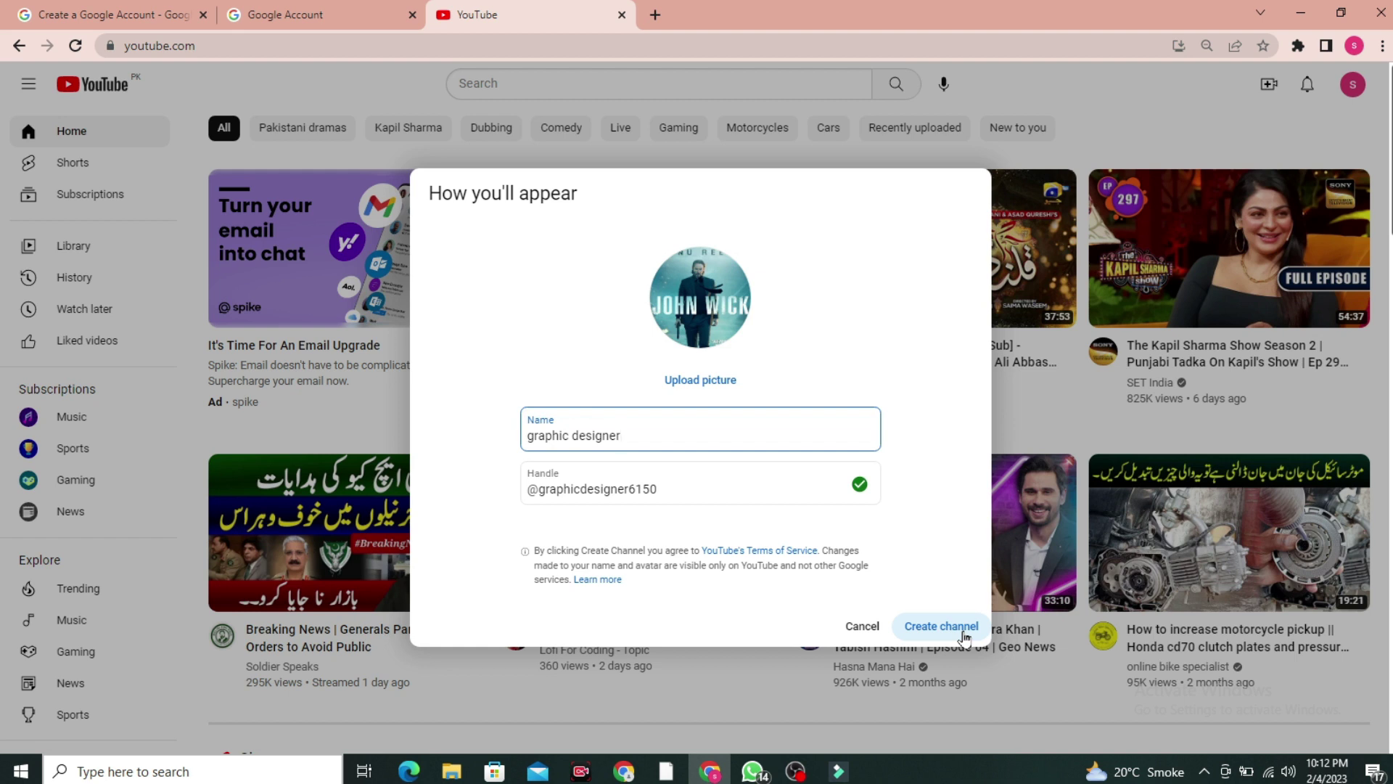
left_click(936, 631)
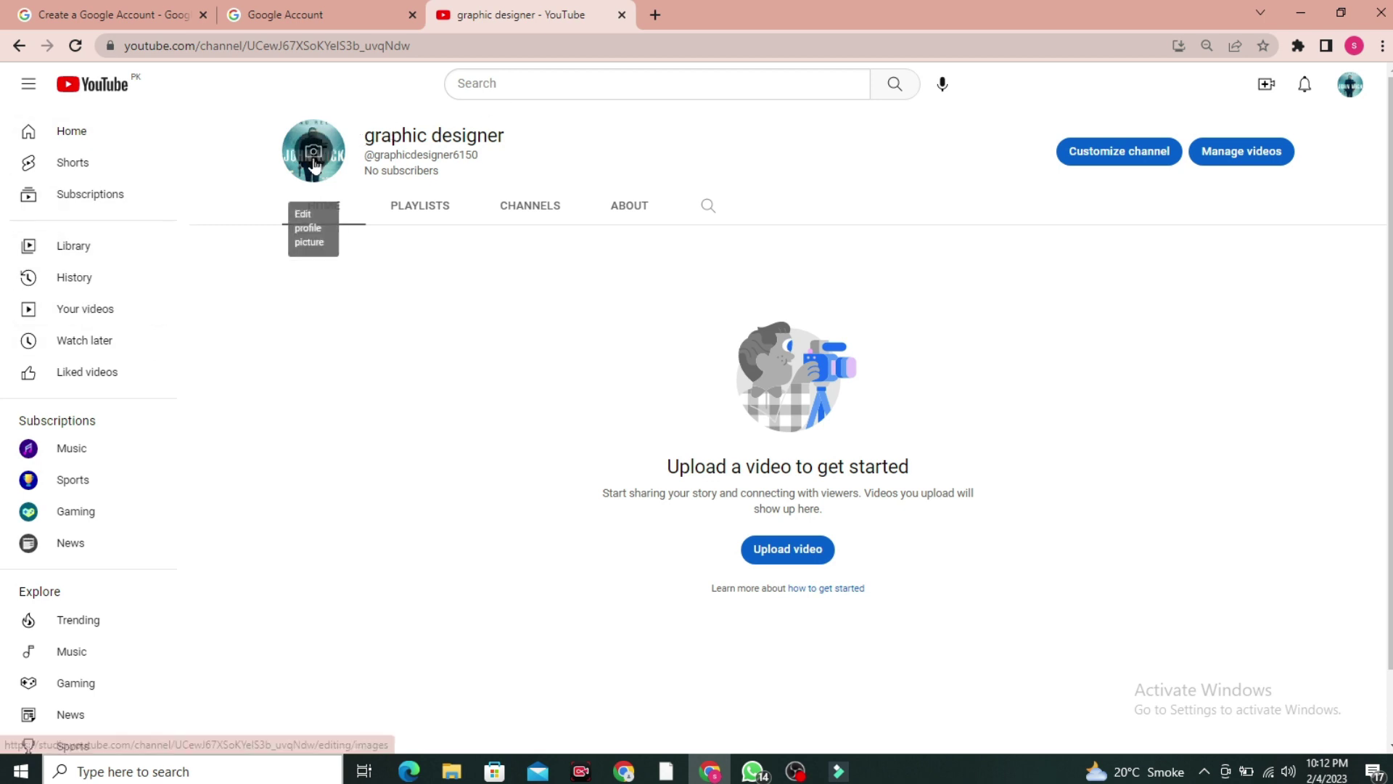
Step: Open the channel's customization page in YouTube Studio and dismiss the welcome message and all introductory tips
left_click(1126, 155)
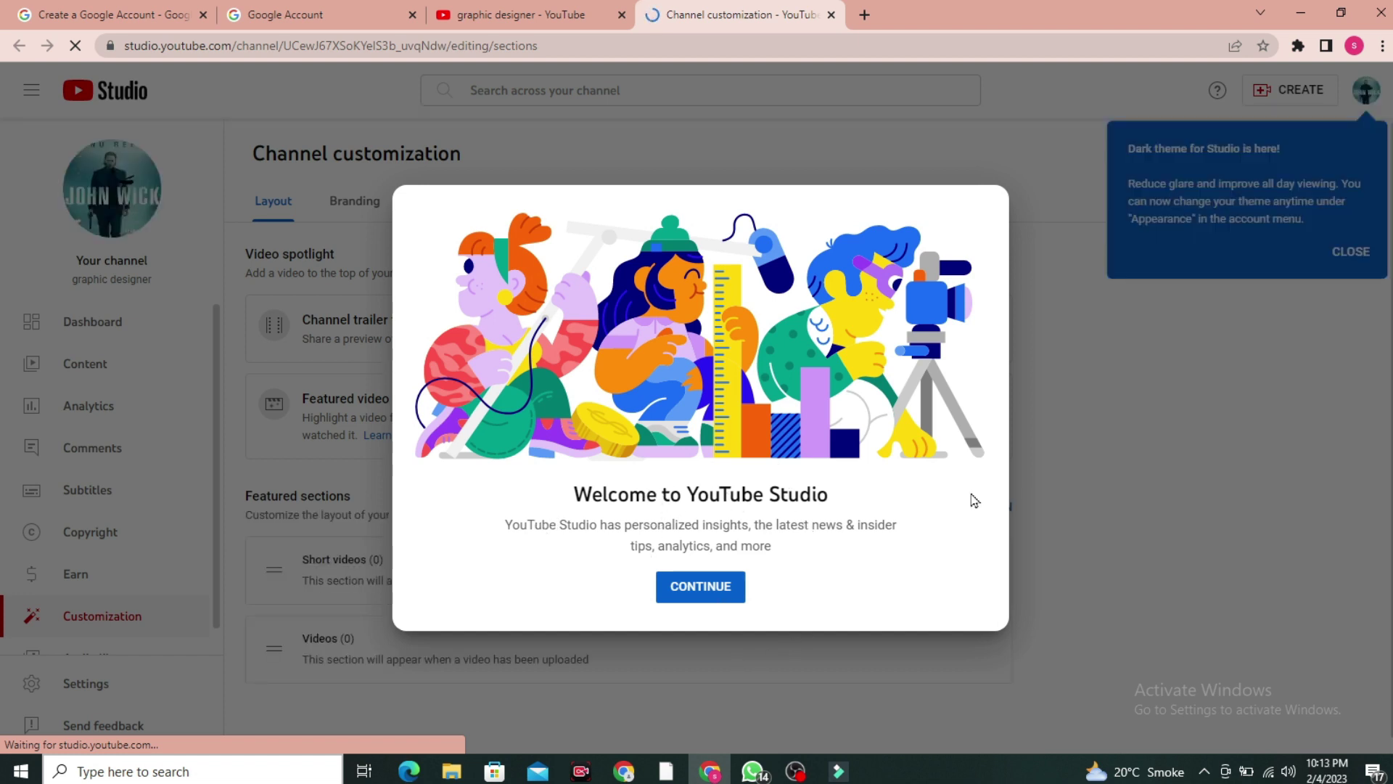
left_click(682, 592)
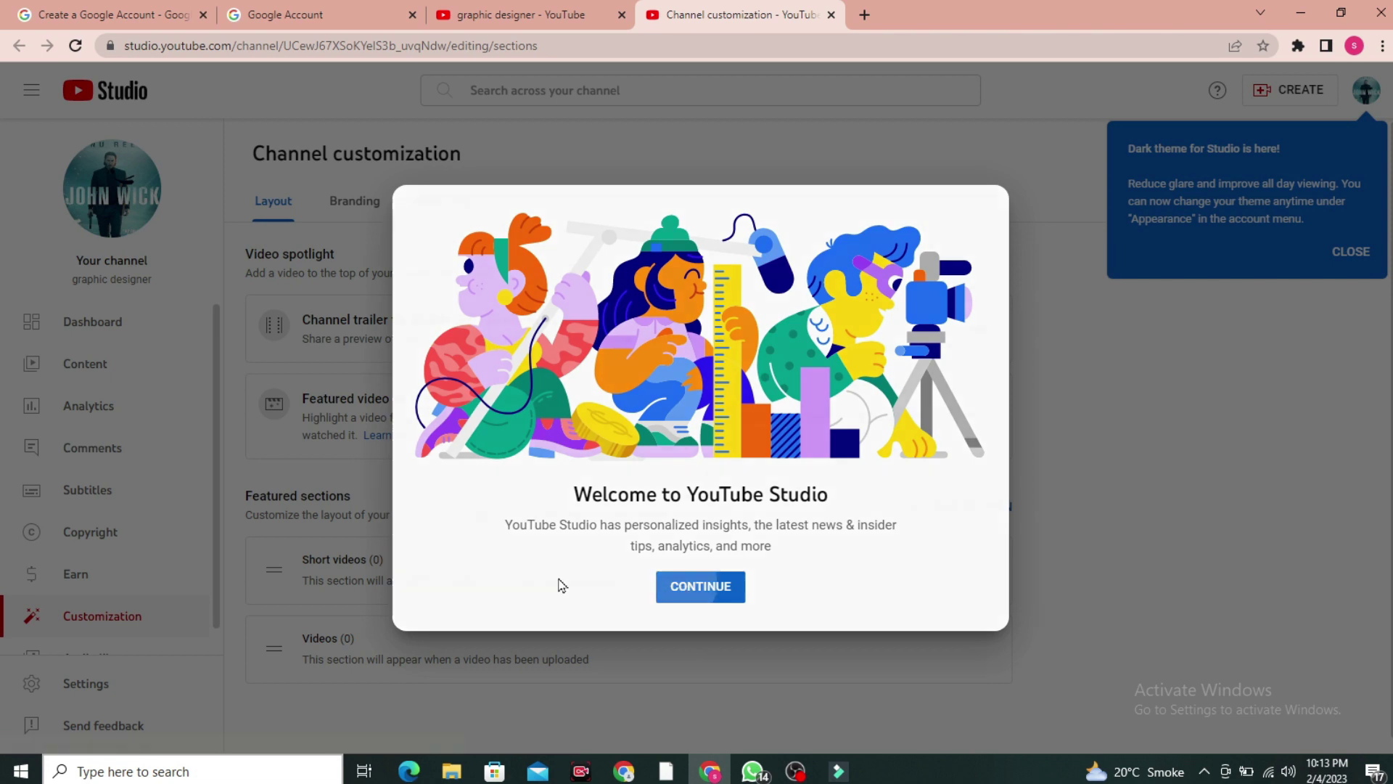
left_click(1372, 249)
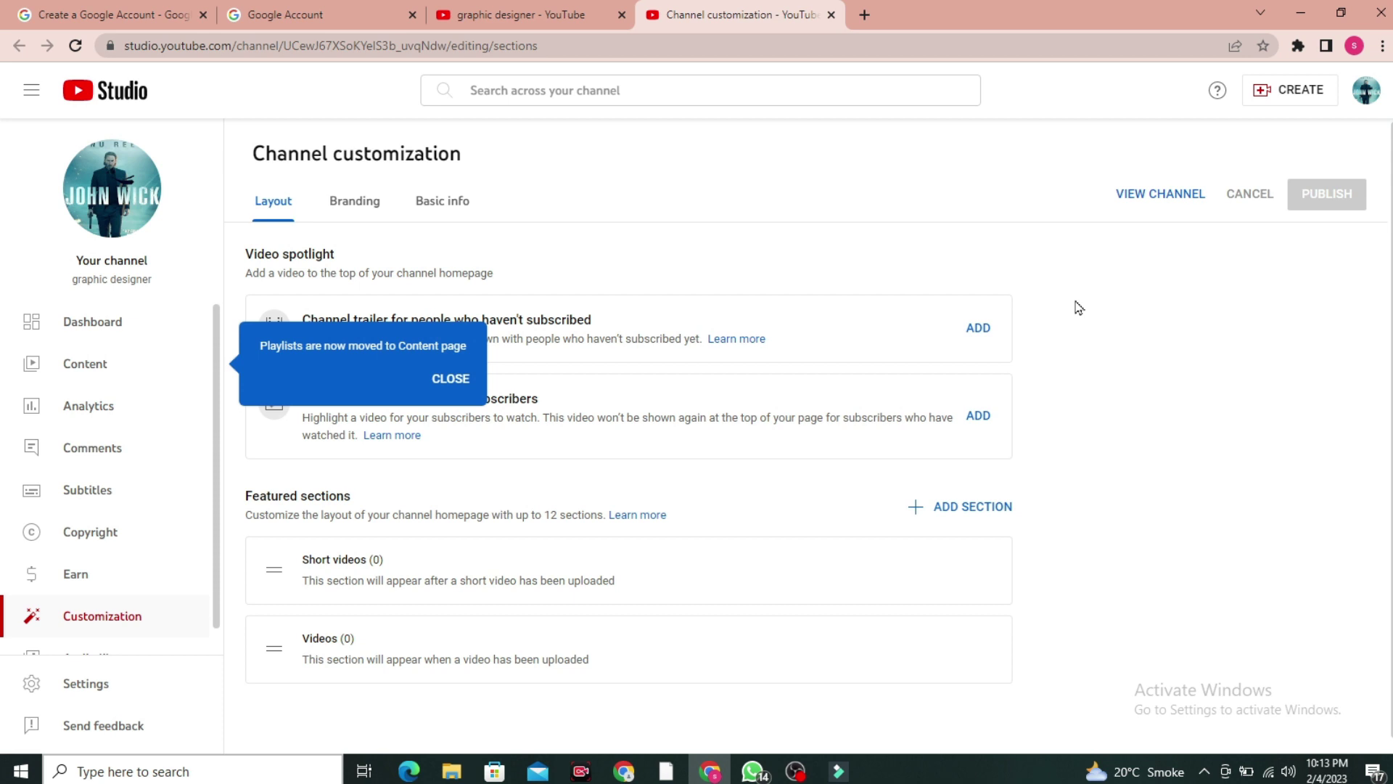
left_click(454, 387)
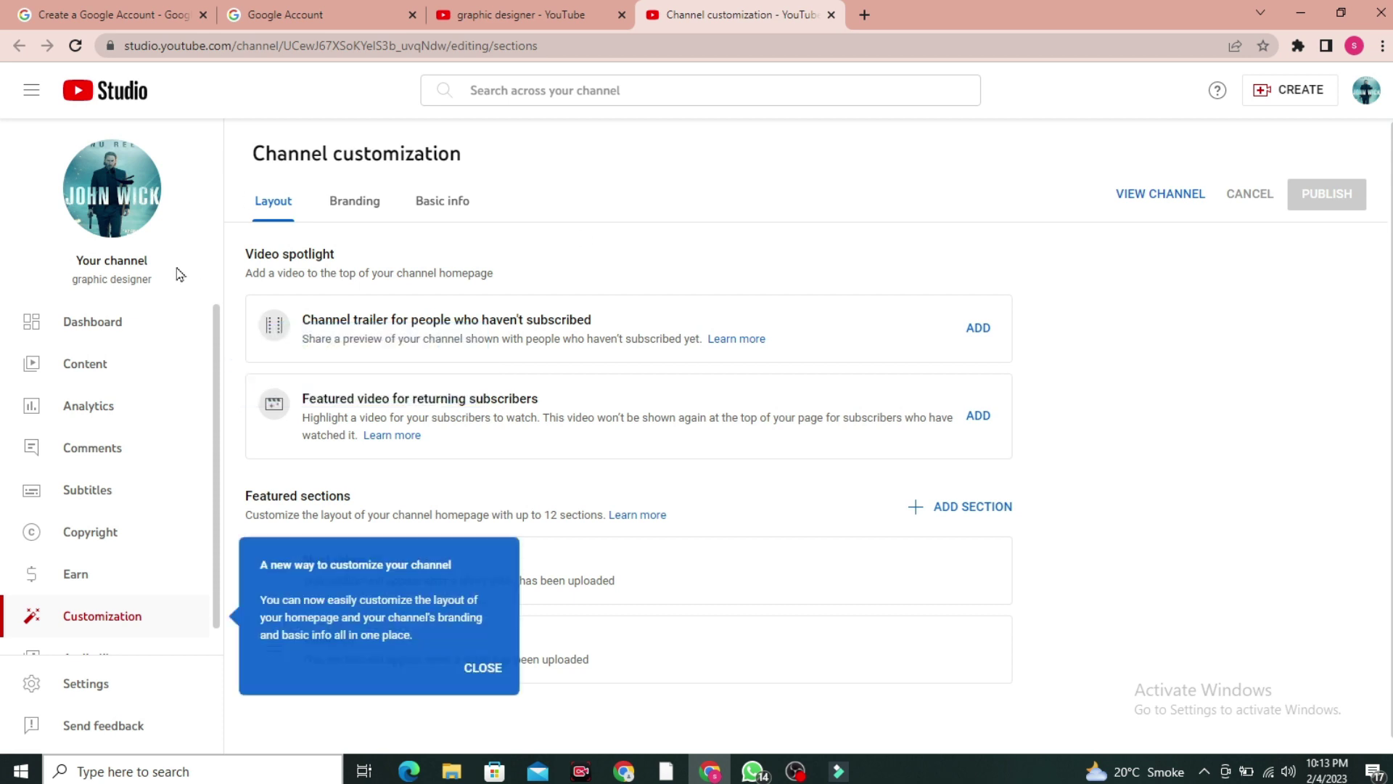
left_click(484, 667)
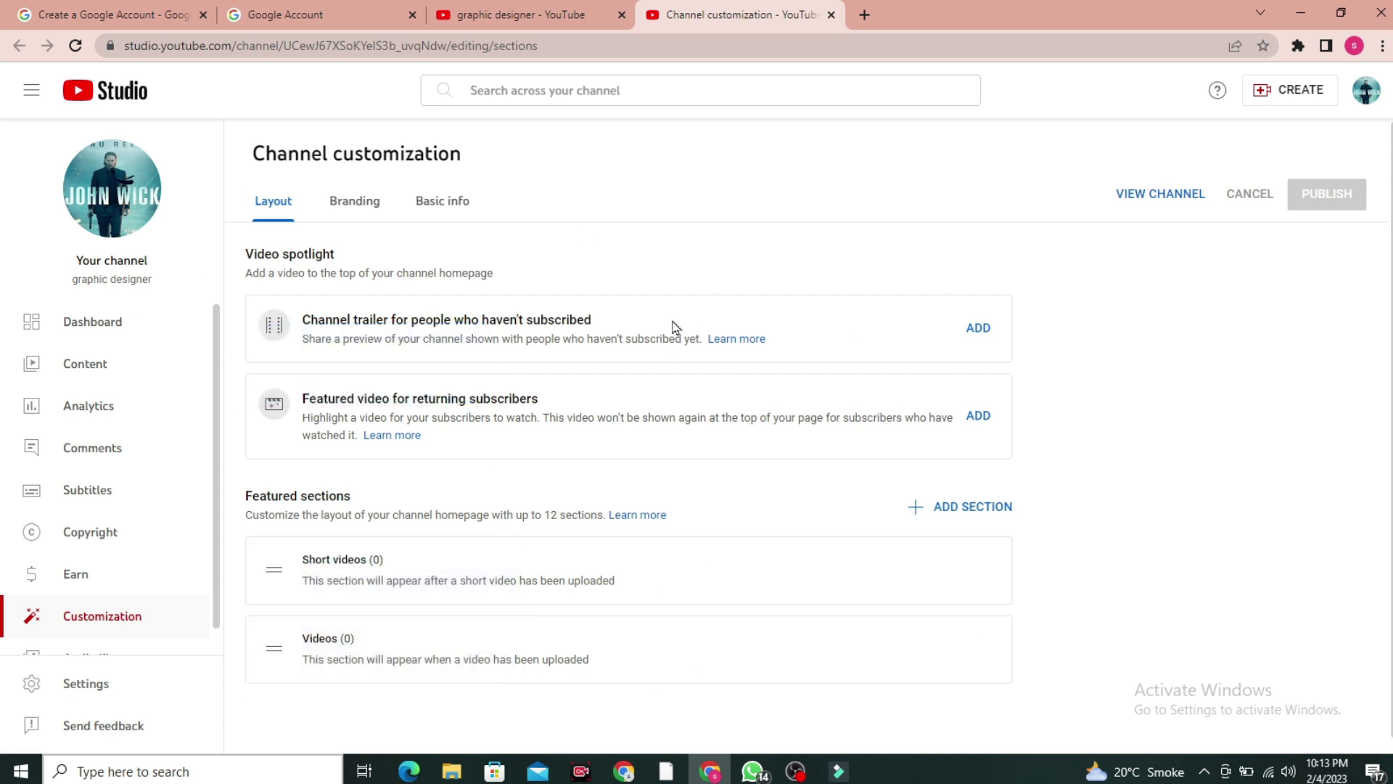
Step: Review the channel's branding options and its basic info, including description, channel URL, links and contact info
left_click(347, 208)
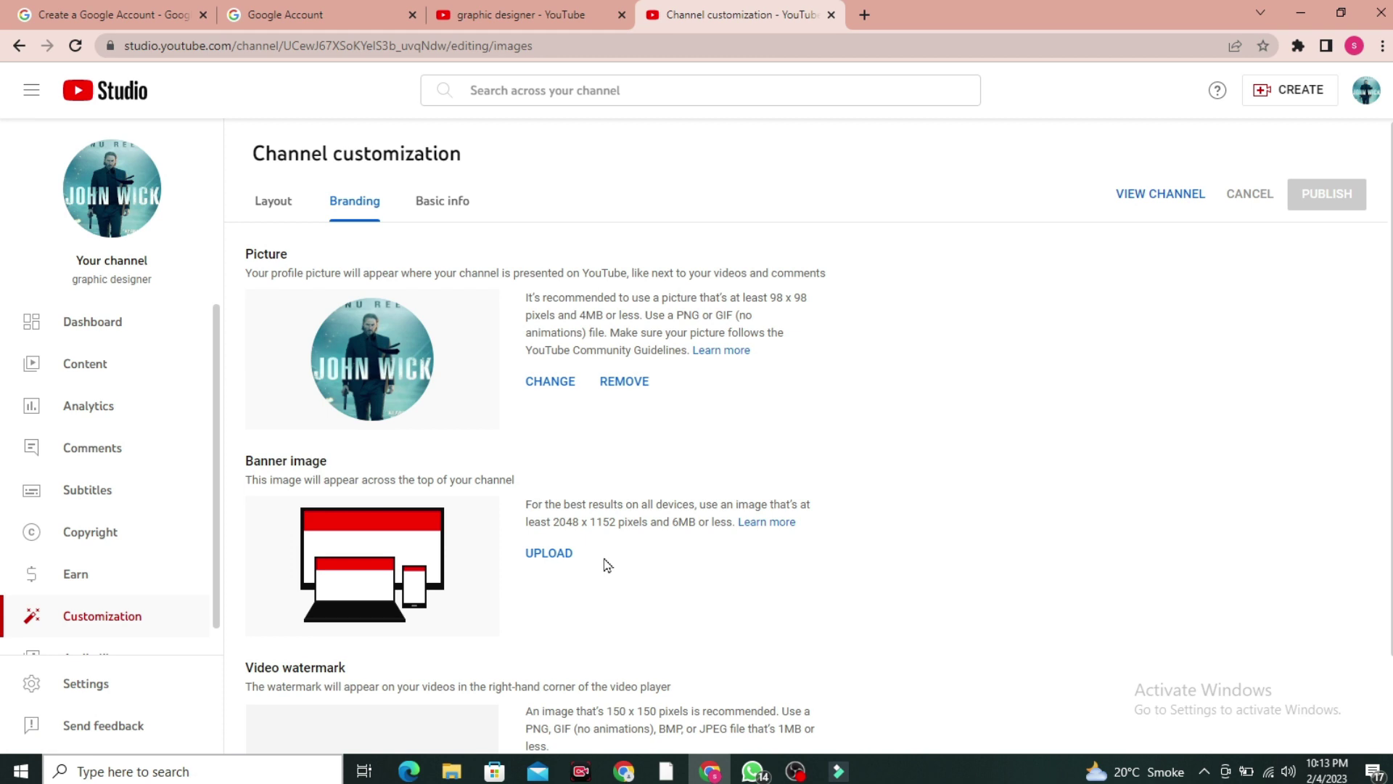
scroll(443, 383, "down", 2)
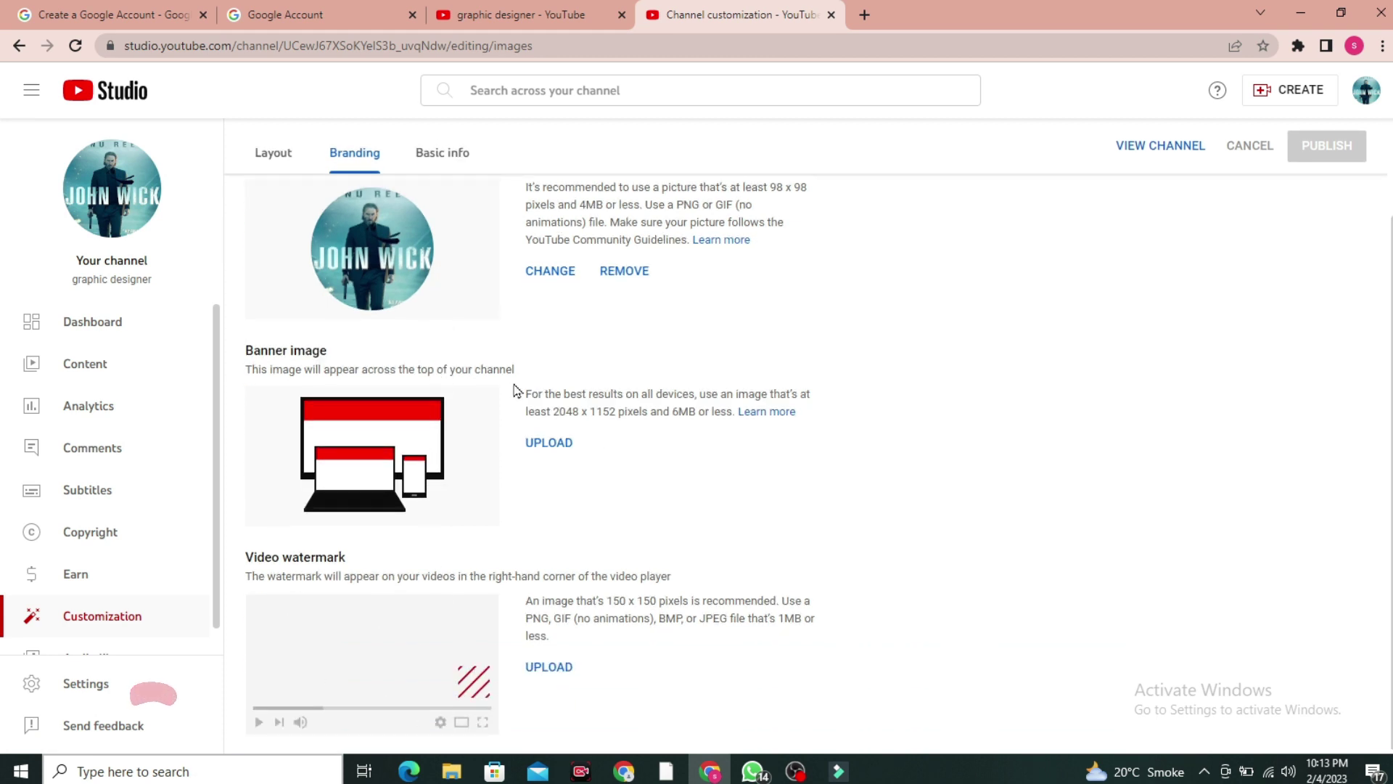
scroll(519, 389, "up", 2)
left_click(452, 203)
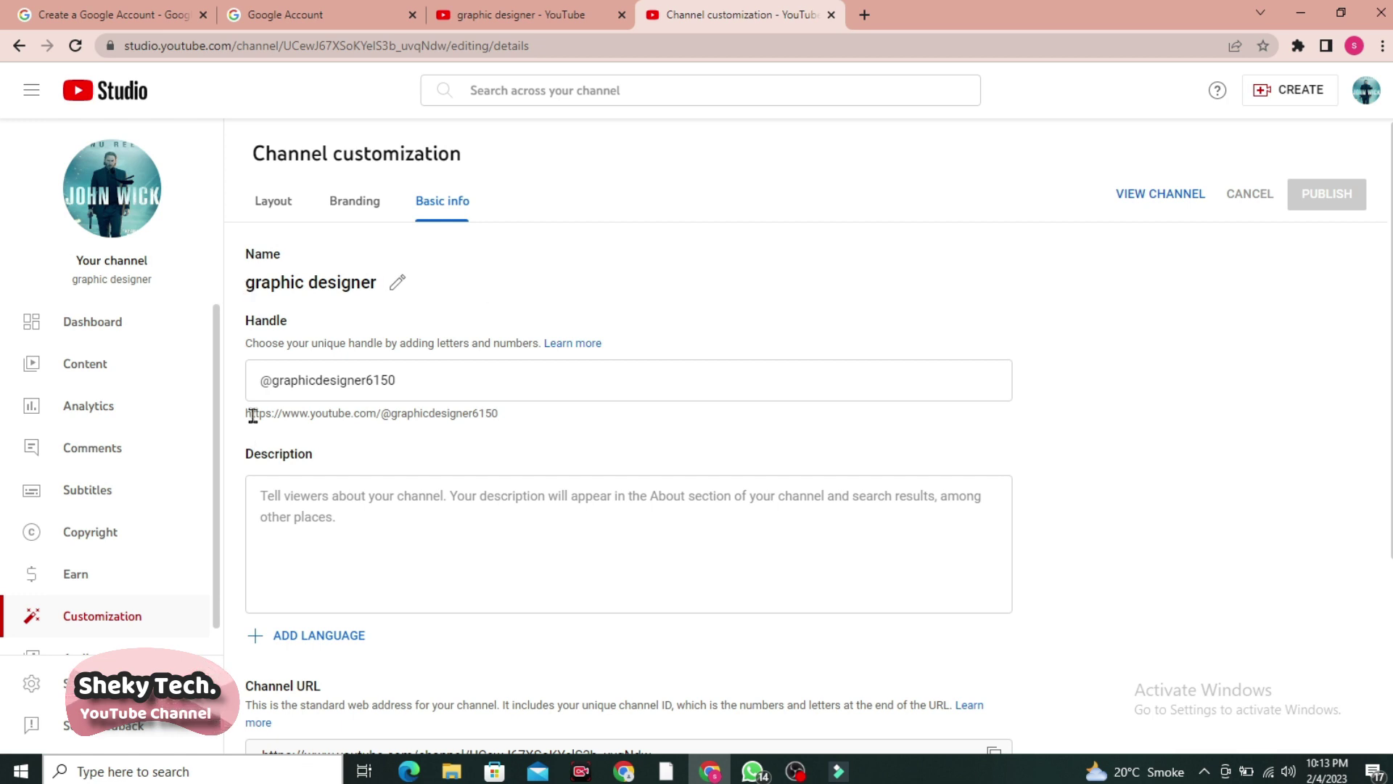
left_click(392, 526)
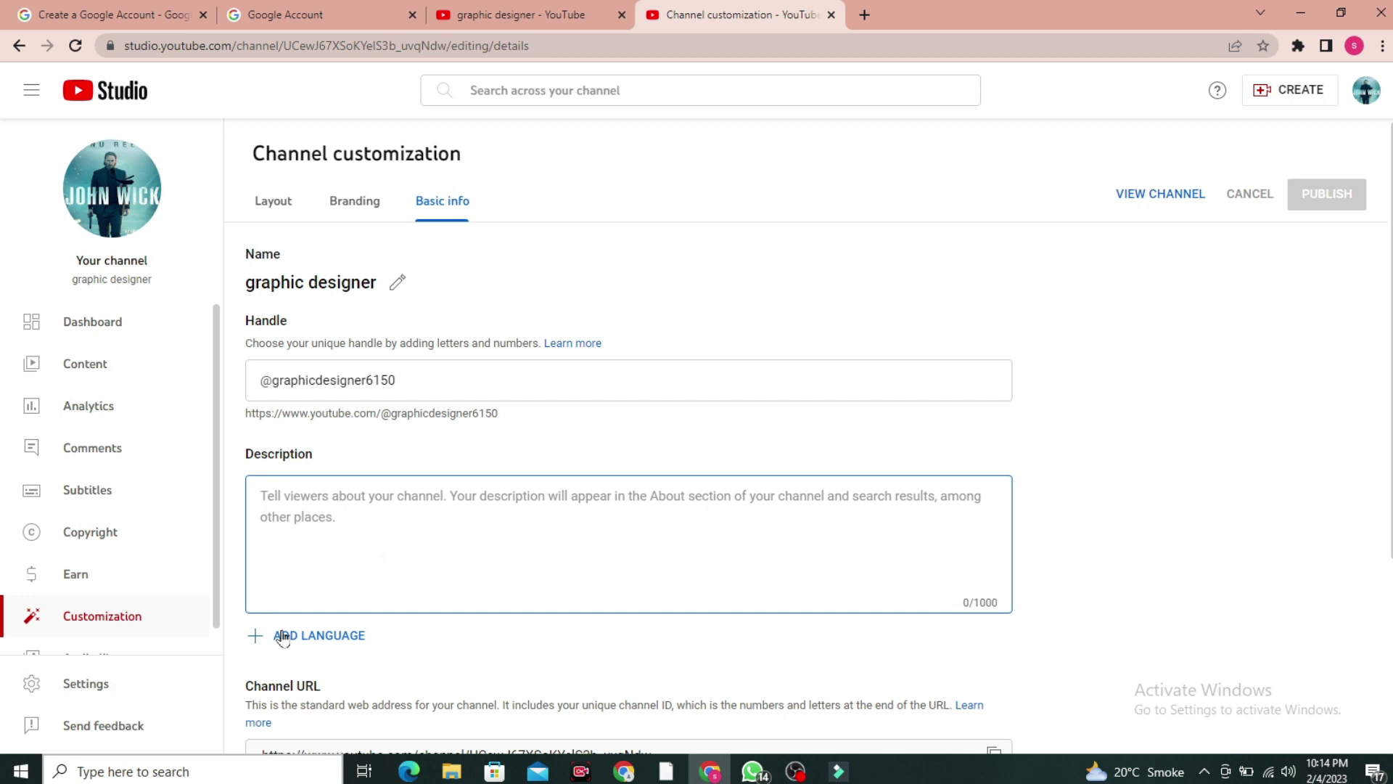
scroll(470, 533, "down", 4)
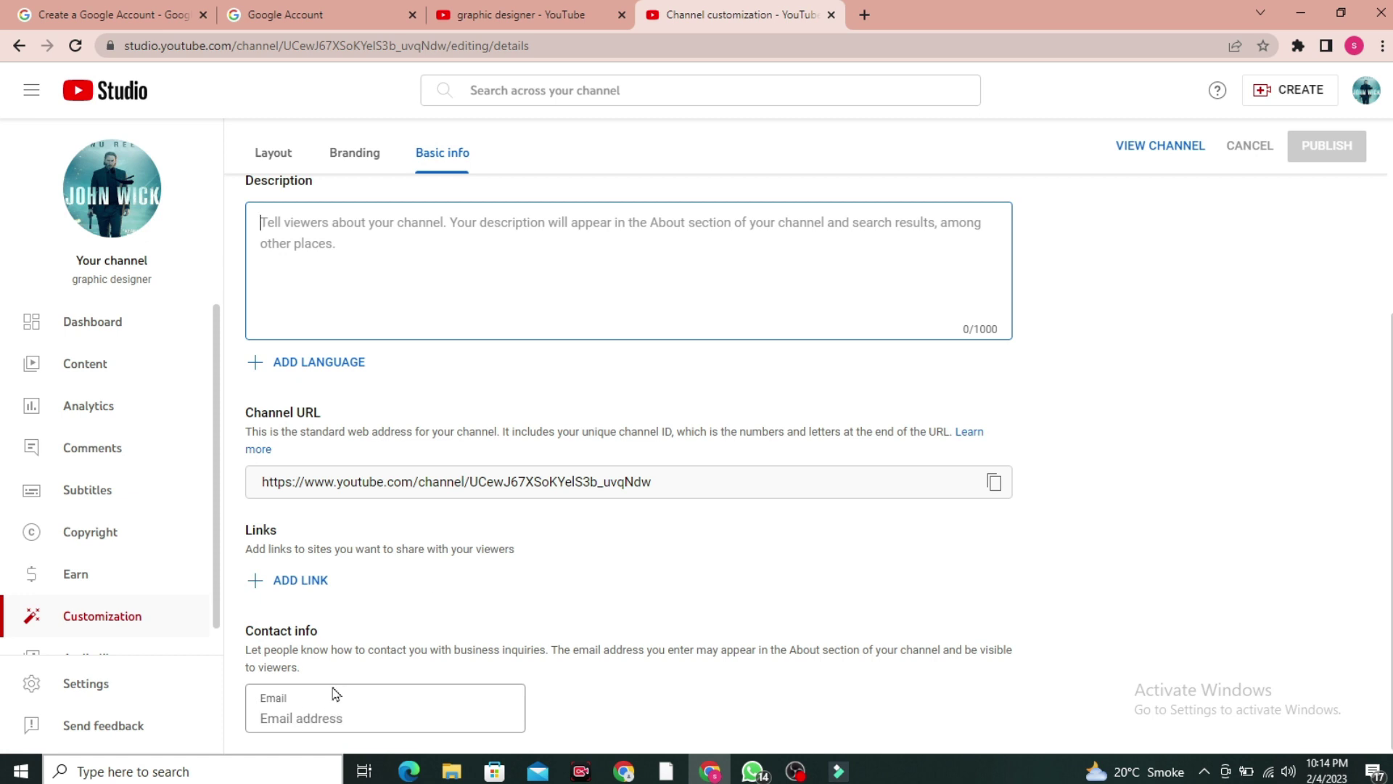
scroll(423, 579, "up", 4)
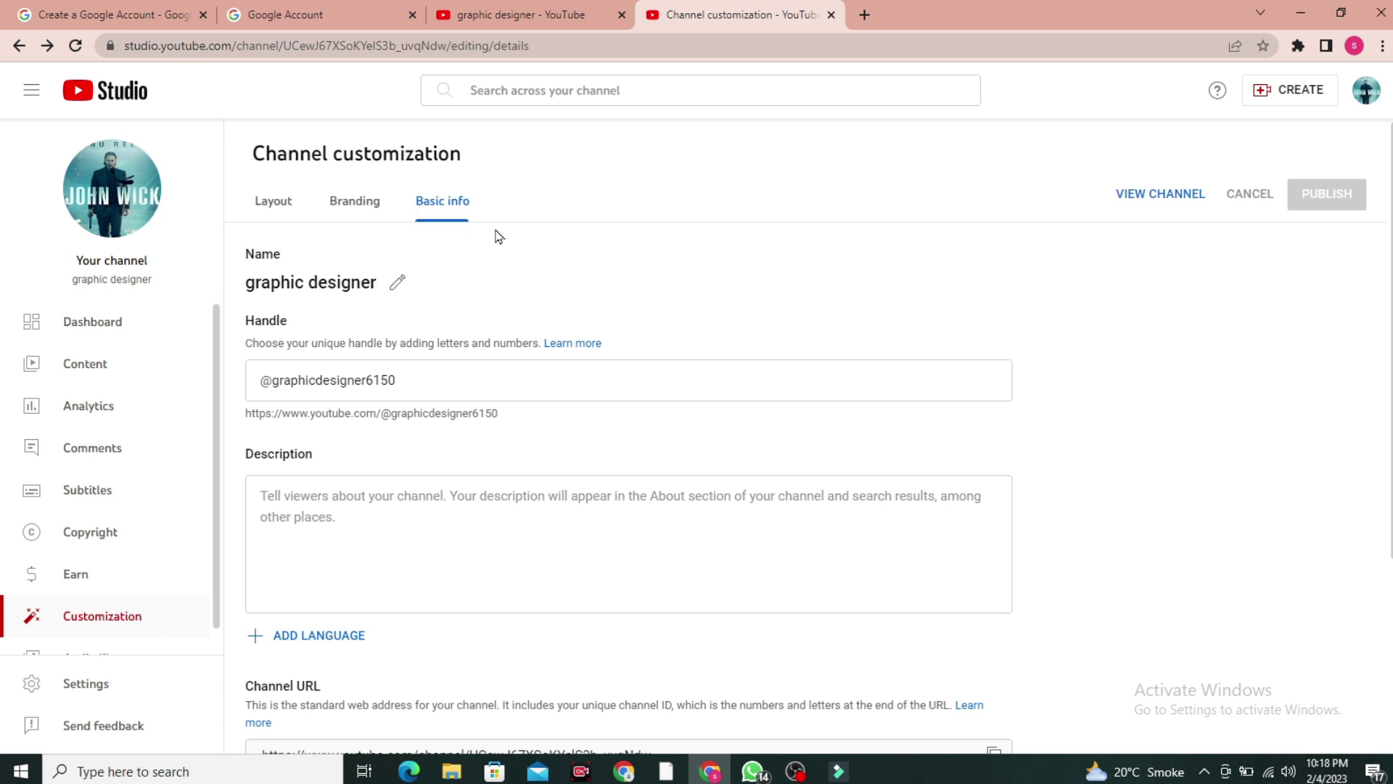
Step: Set the country of residence to Pakistan in the channel settings
left_click(82, 688)
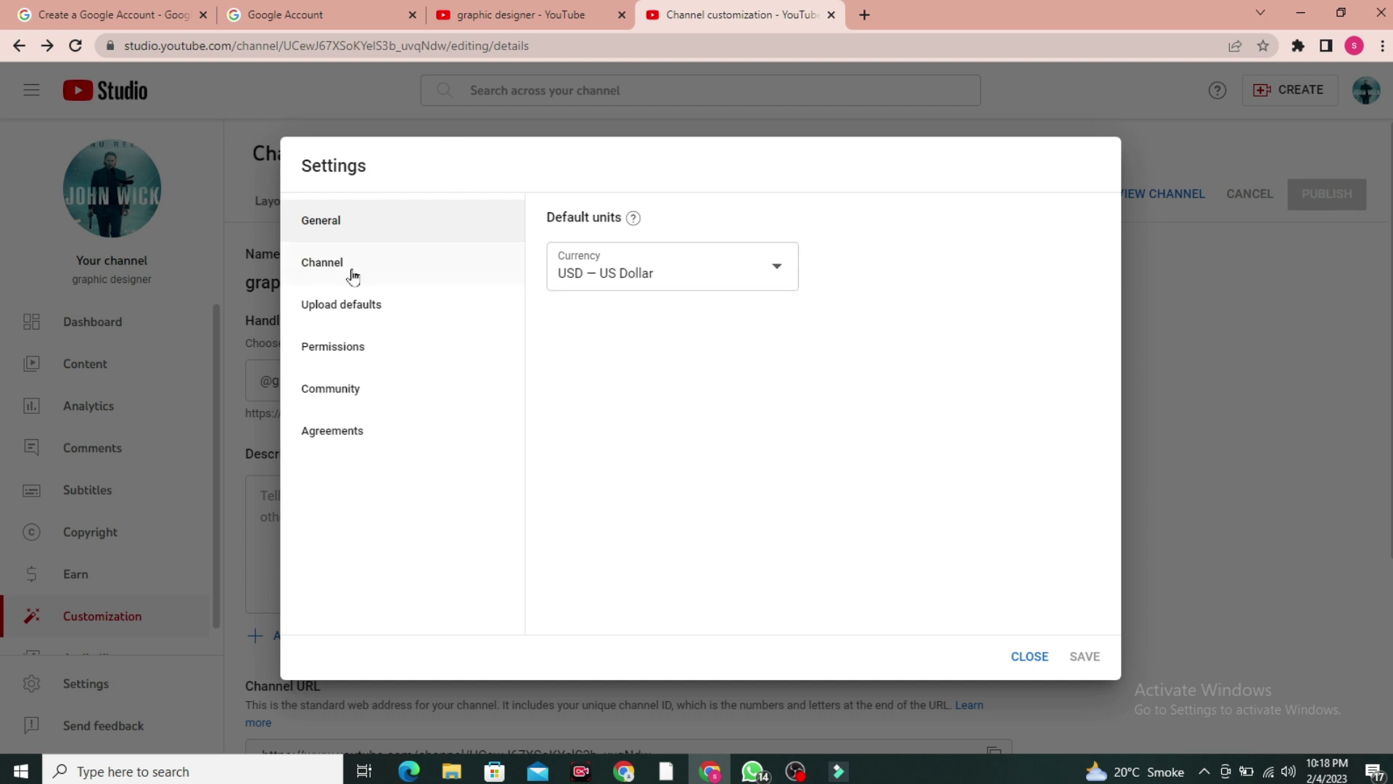
left_click(395, 280)
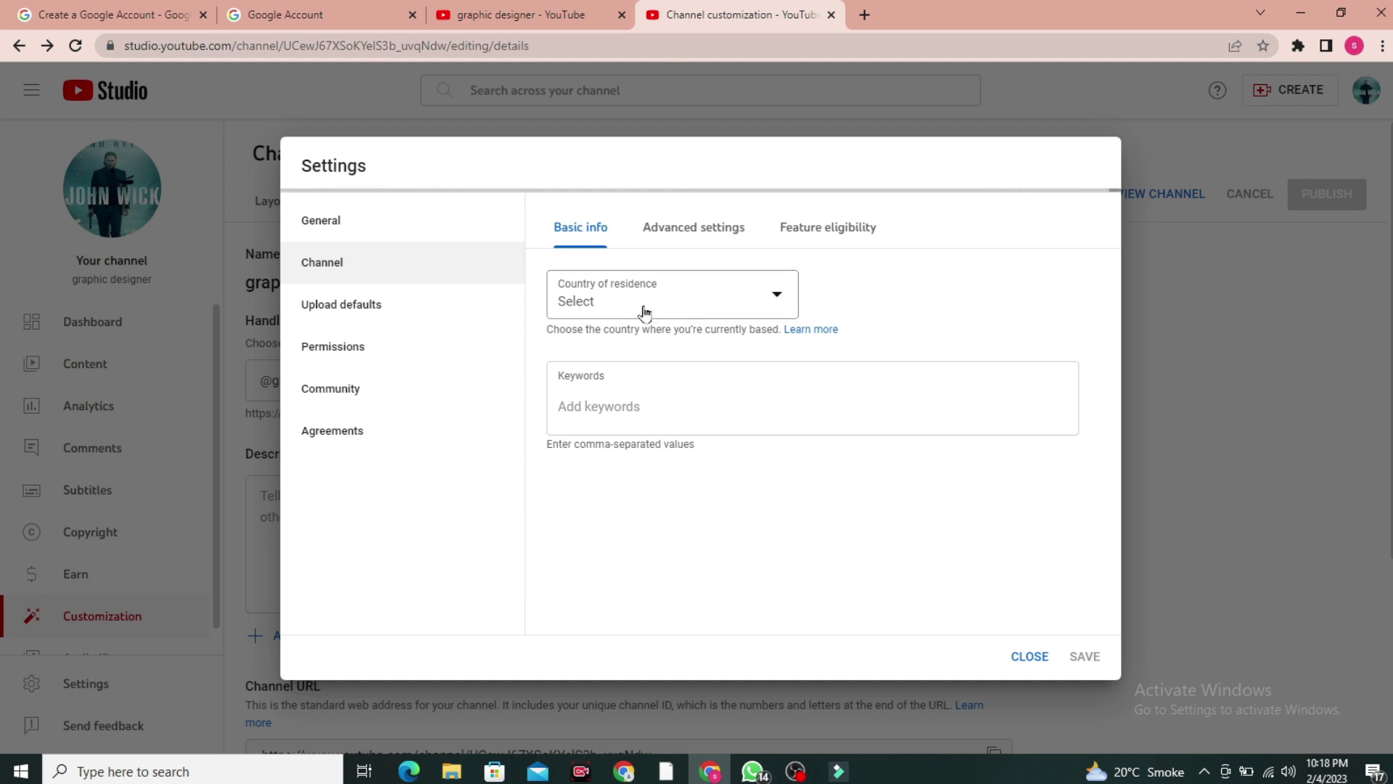
left_click(777, 298)
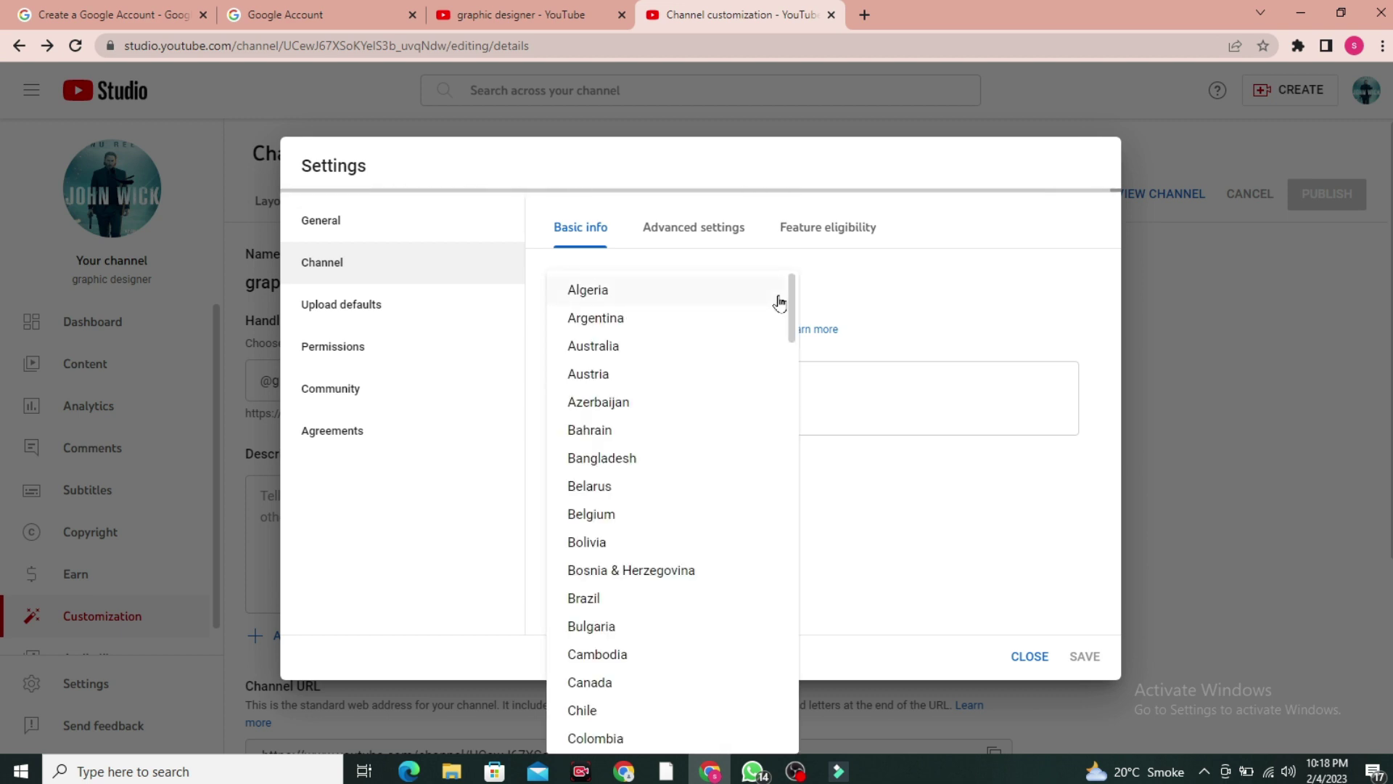
scroll(664, 584, "down", 5)
scroll(664, 584, "down", 8)
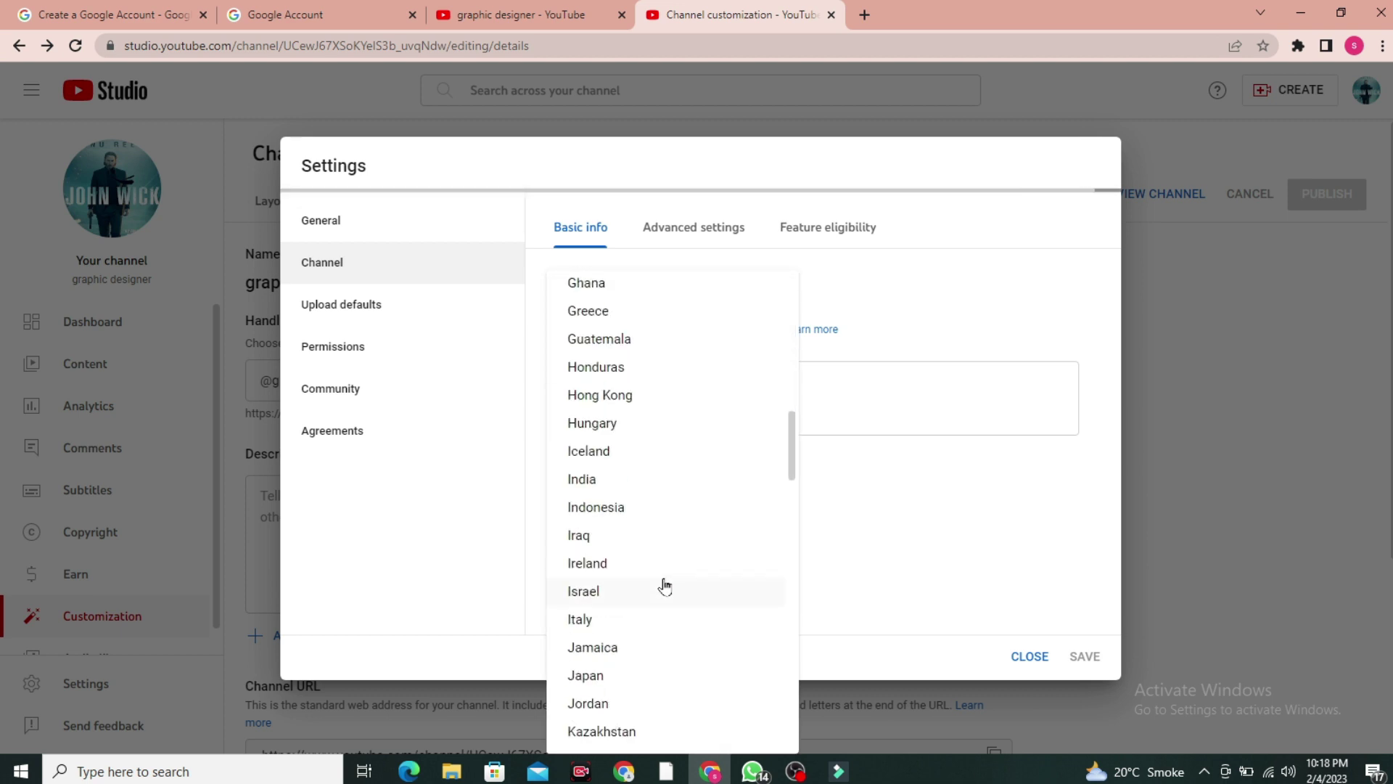
scroll(664, 584, "down", 5)
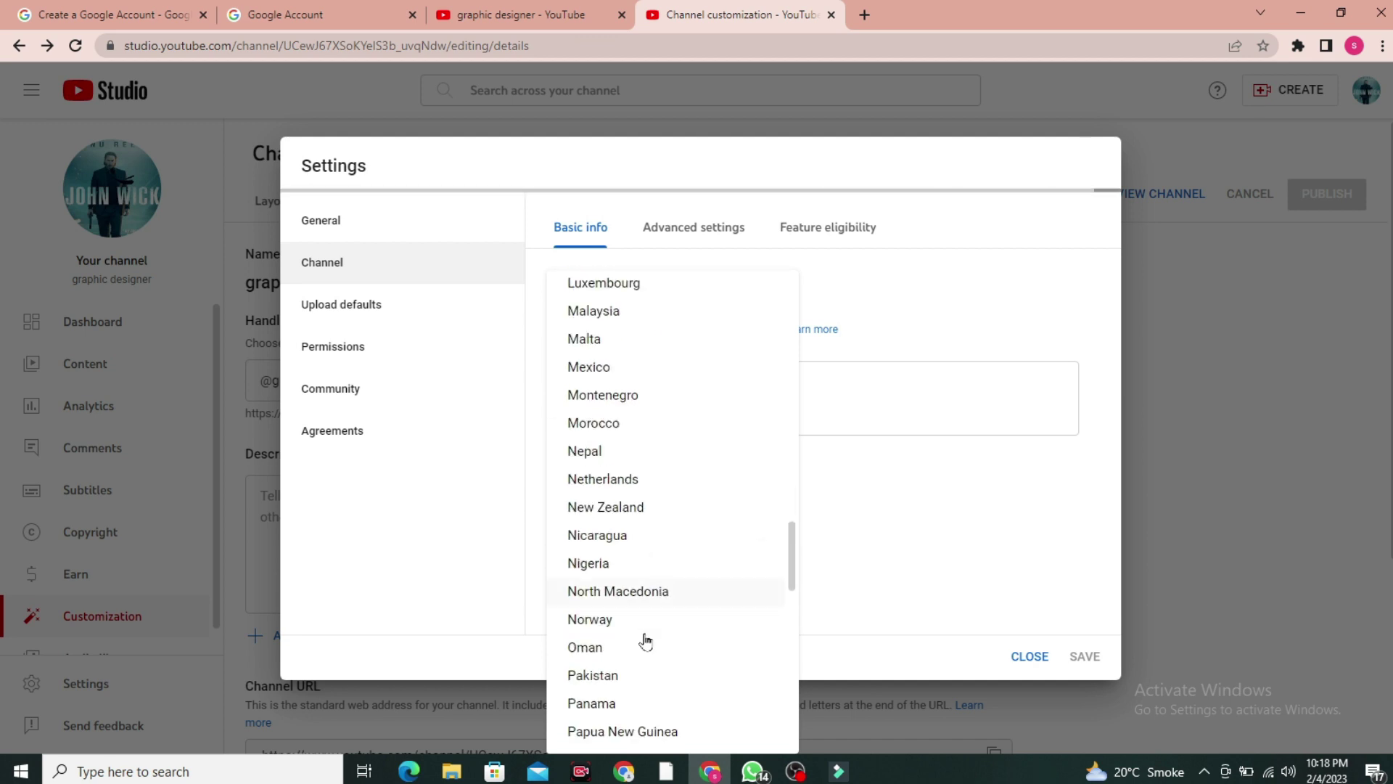
left_click(634, 685)
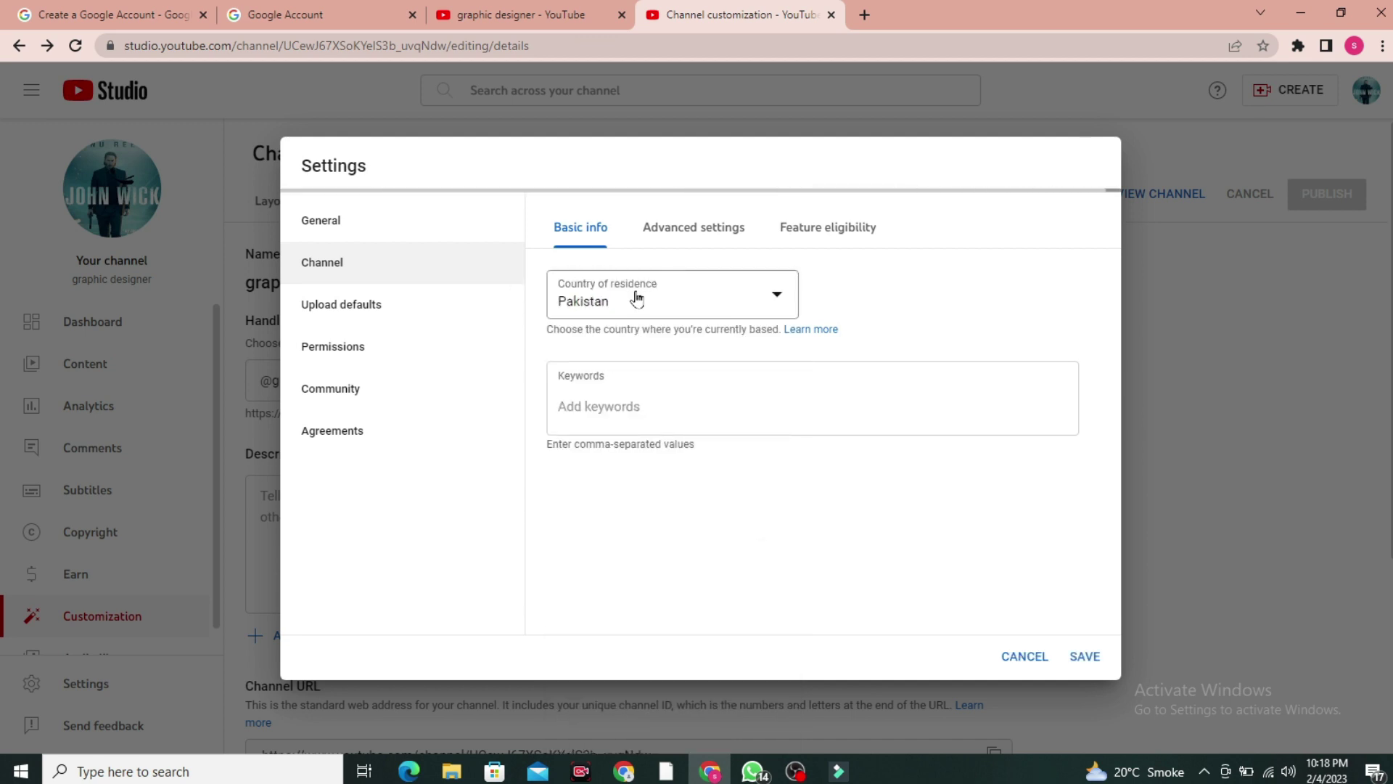
Step: Add "GRAPHICS DESIGNER" and "Graphics Designer" as channel keywords
left_click(606, 405)
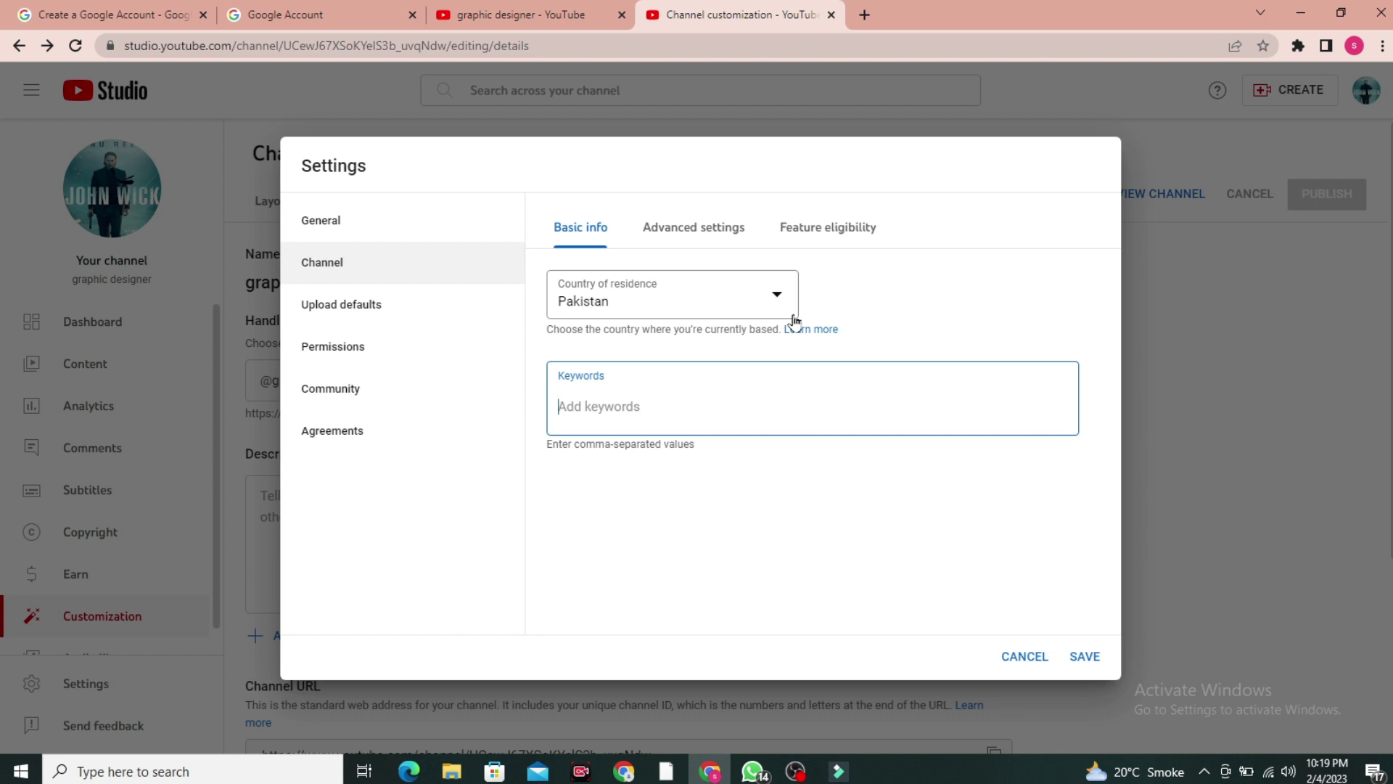
type("d")
key("BackSpace")
type("GRAPHICS DESIGNER")
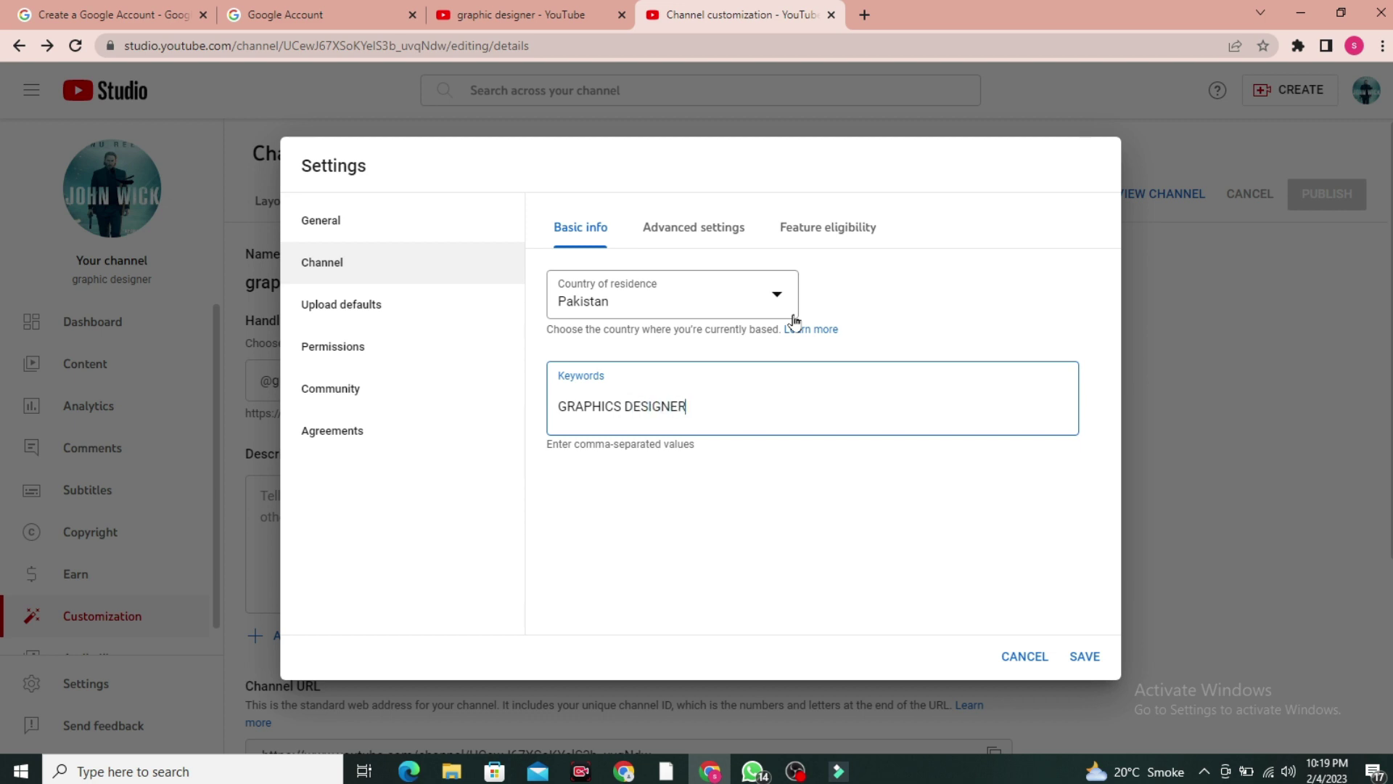
key("Return")
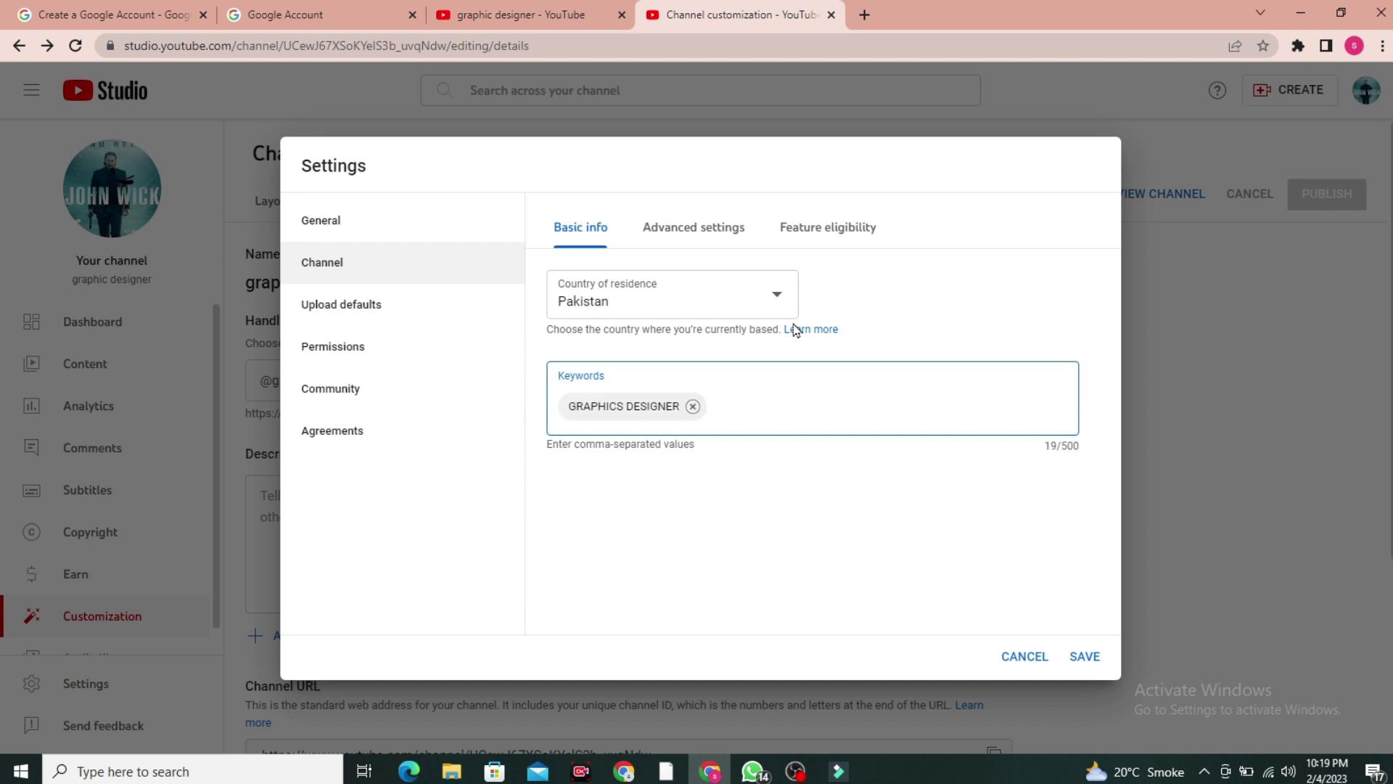
type("Graphi")
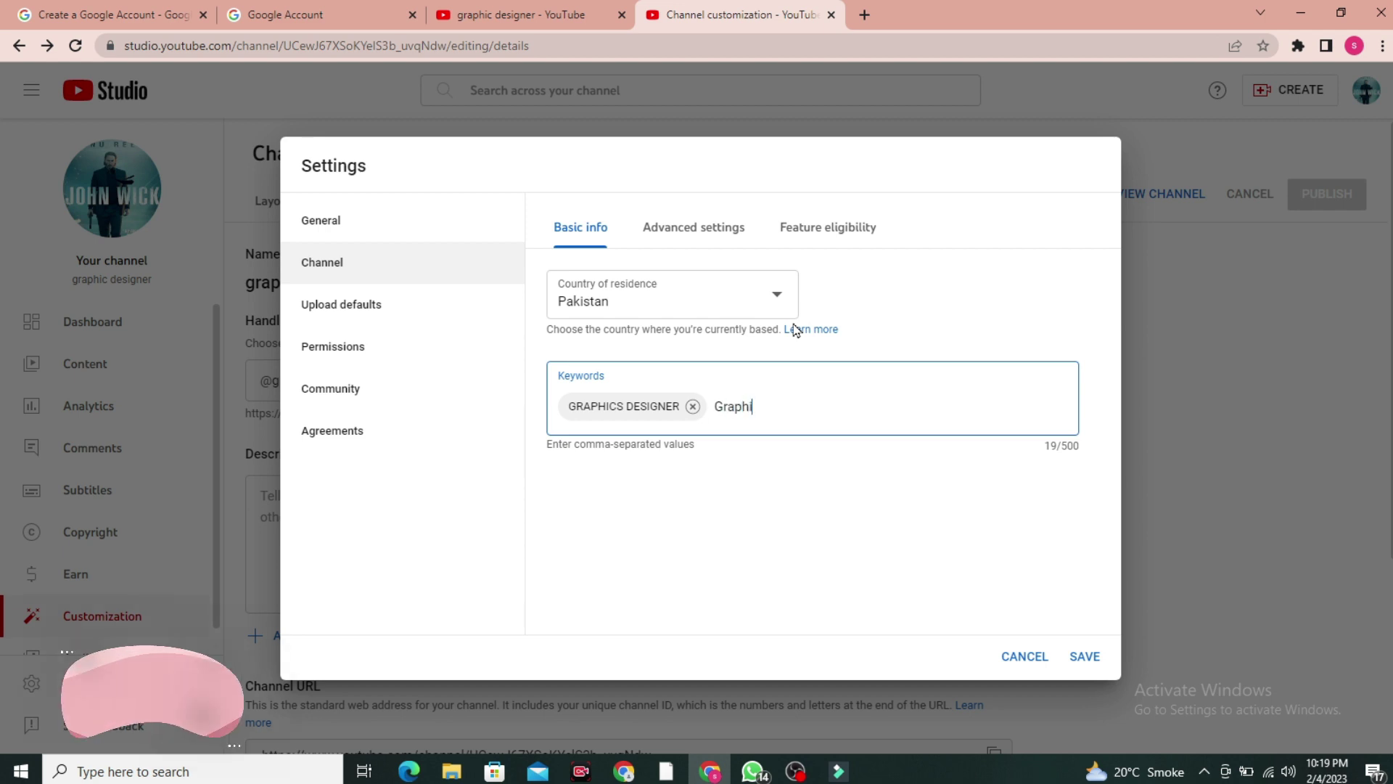
type("cs De")
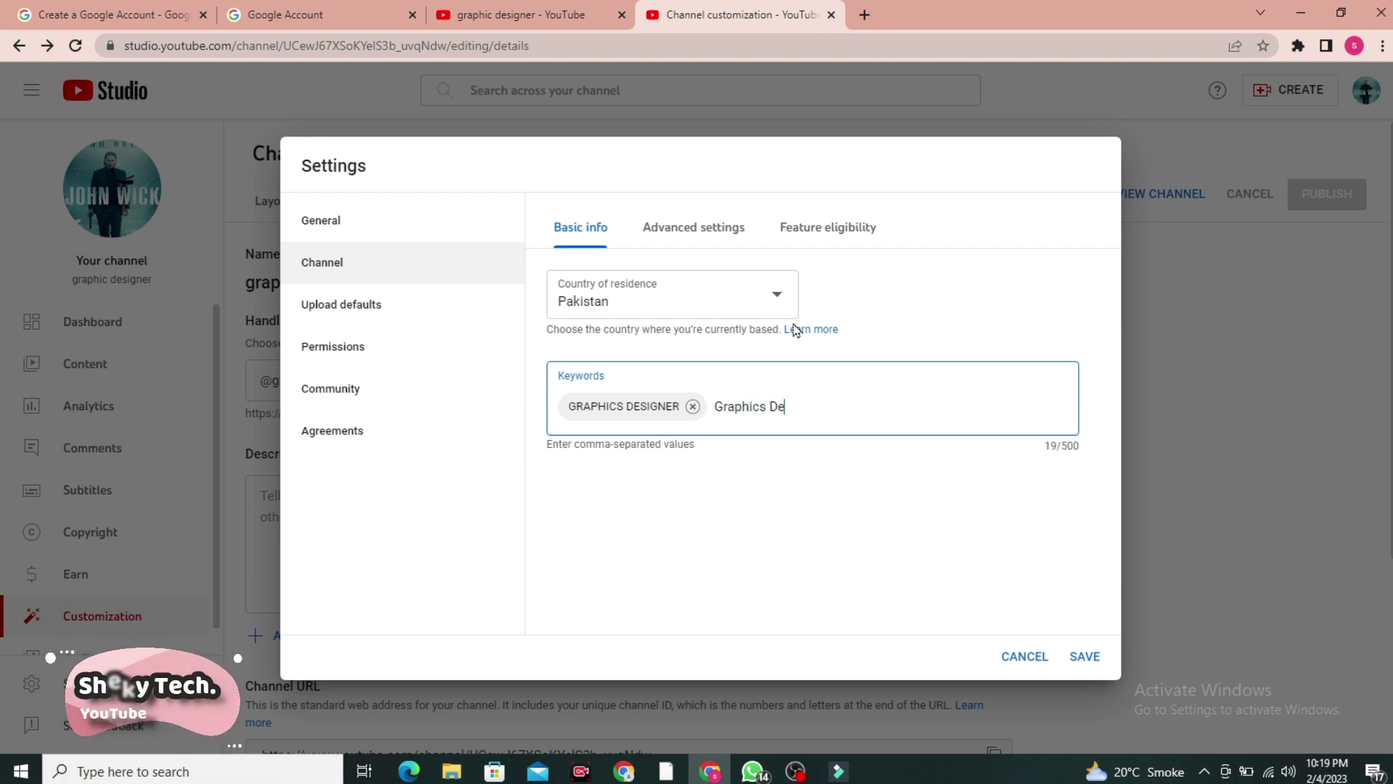
type("signer")
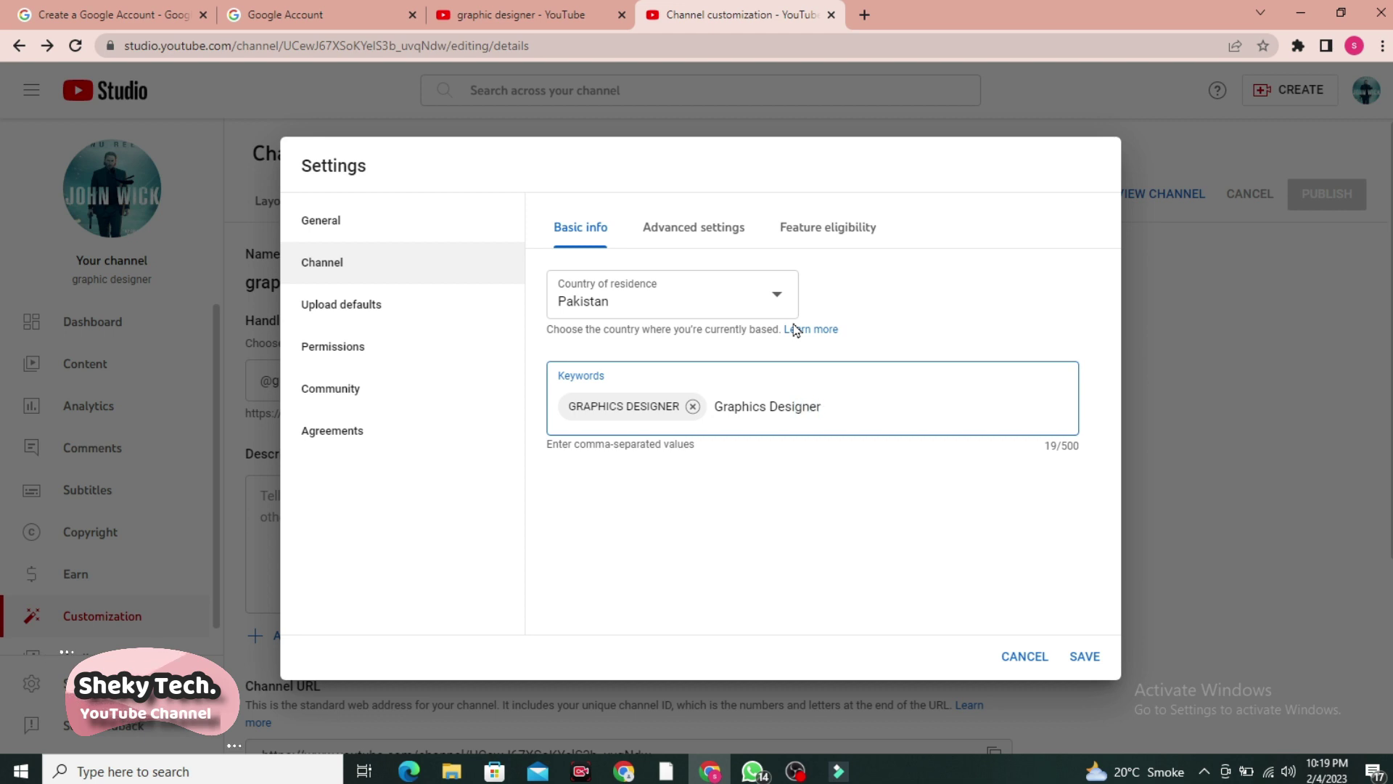
key("Return")
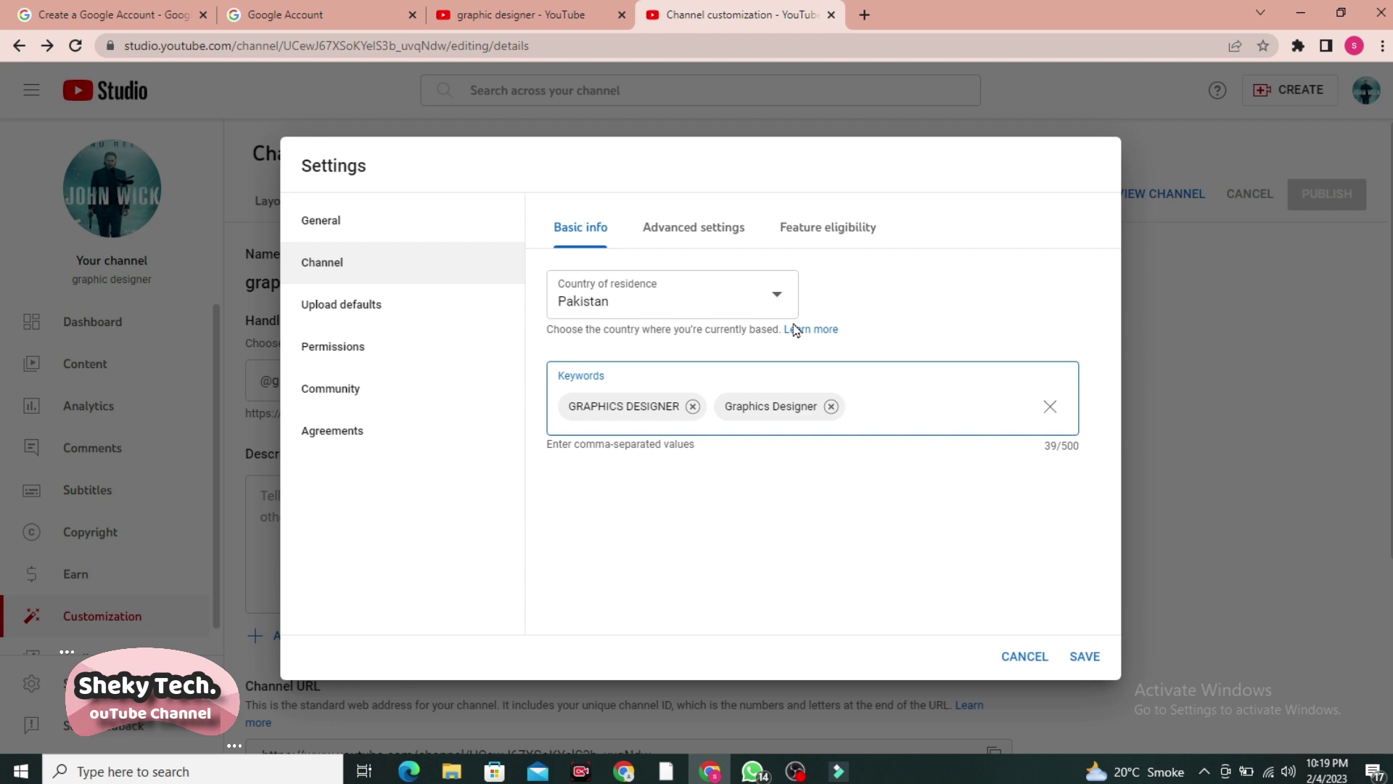
Step: Enter "graphics desiger" as a third channel keyword
type("Dw=")
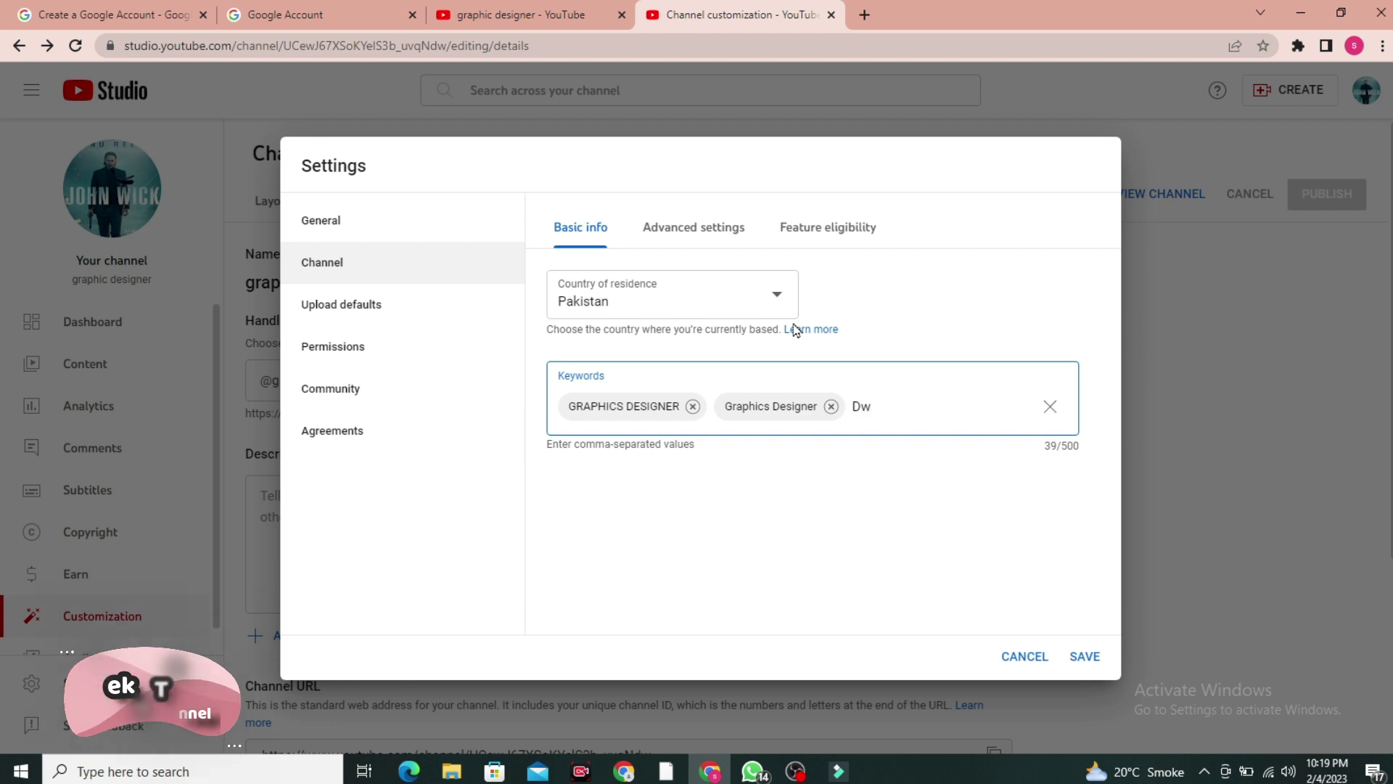
key("BackSpace")
key("BackSpace")
key("BackSpace")
type("desi")
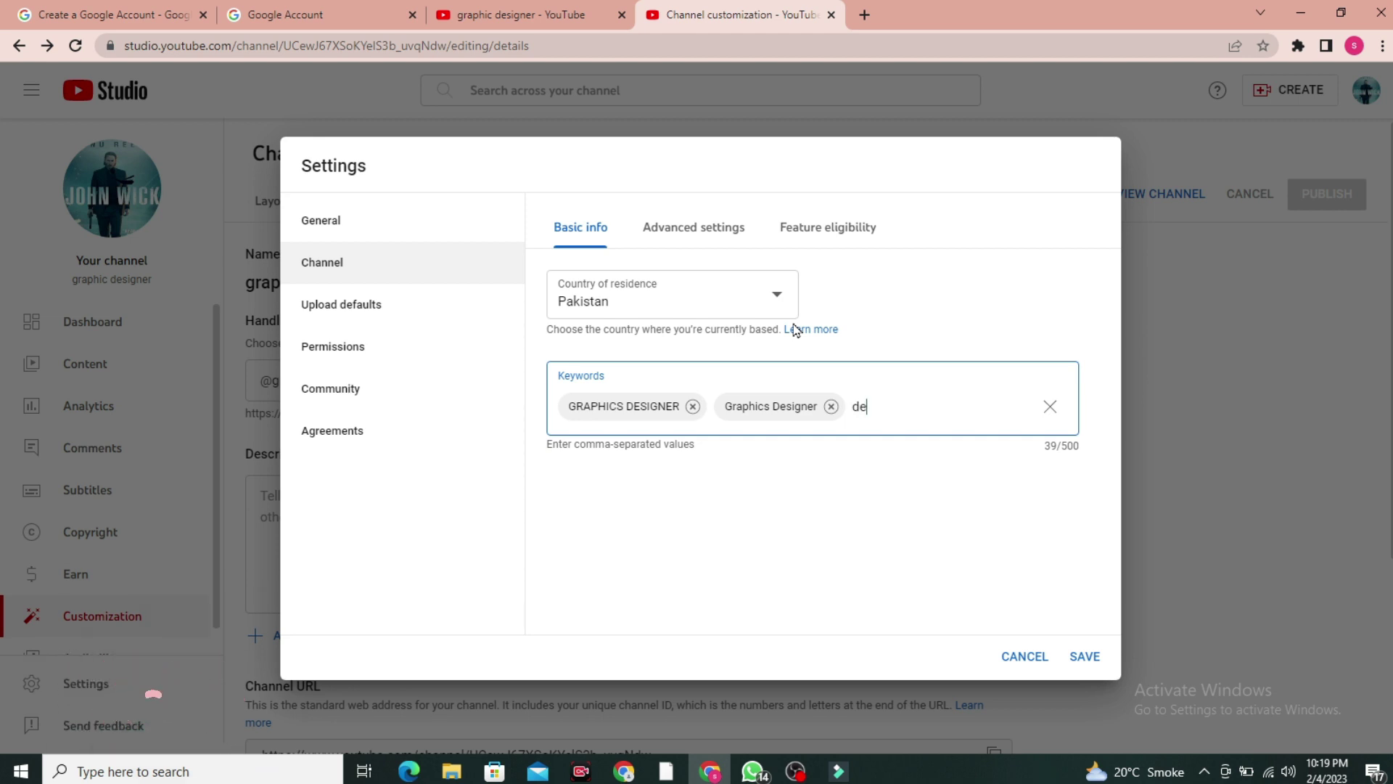
key("BackSpace")
key("BackSpace")
key("BackSpace")
key("BackSpace")
type("graphics desiger")
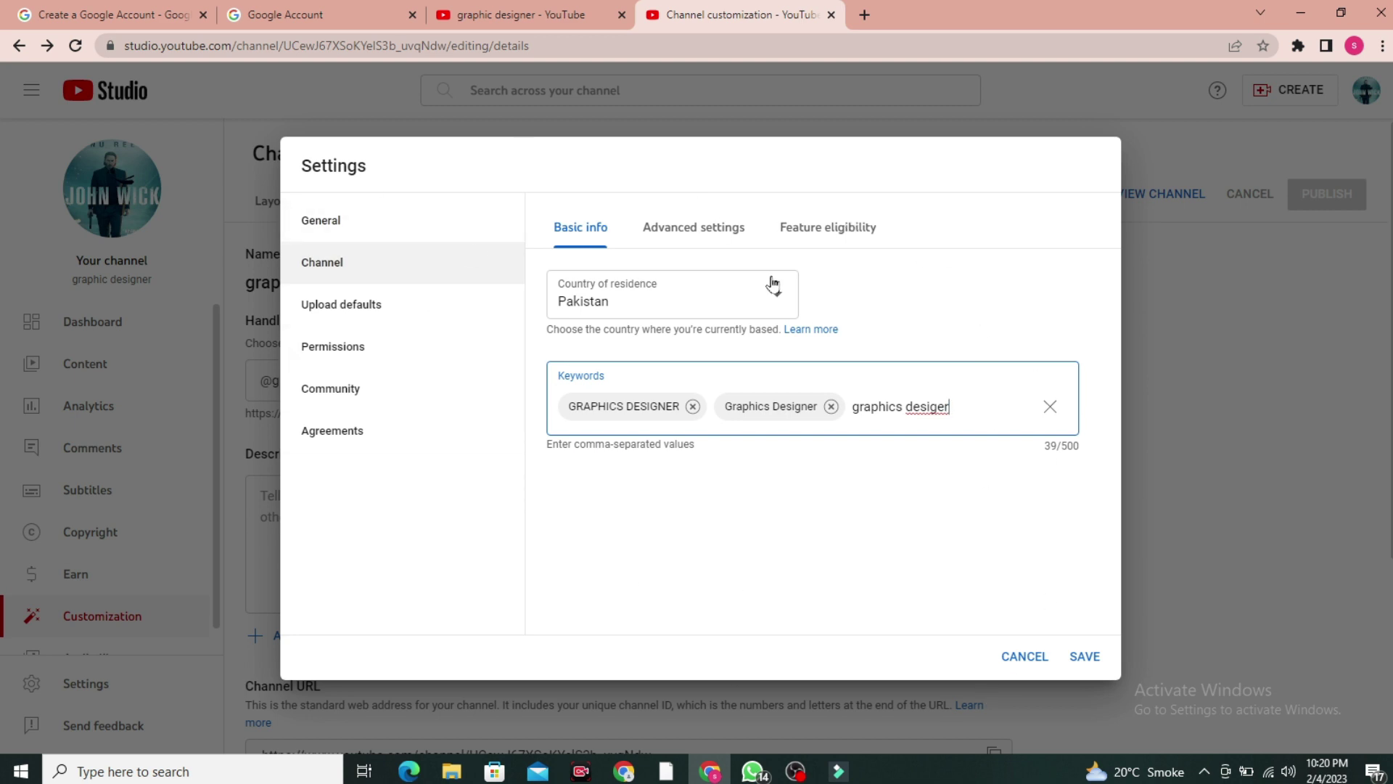
Step: Check the channel's advanced audience settings, save the channel settings, and close YouTube Studio
left_click(677, 236)
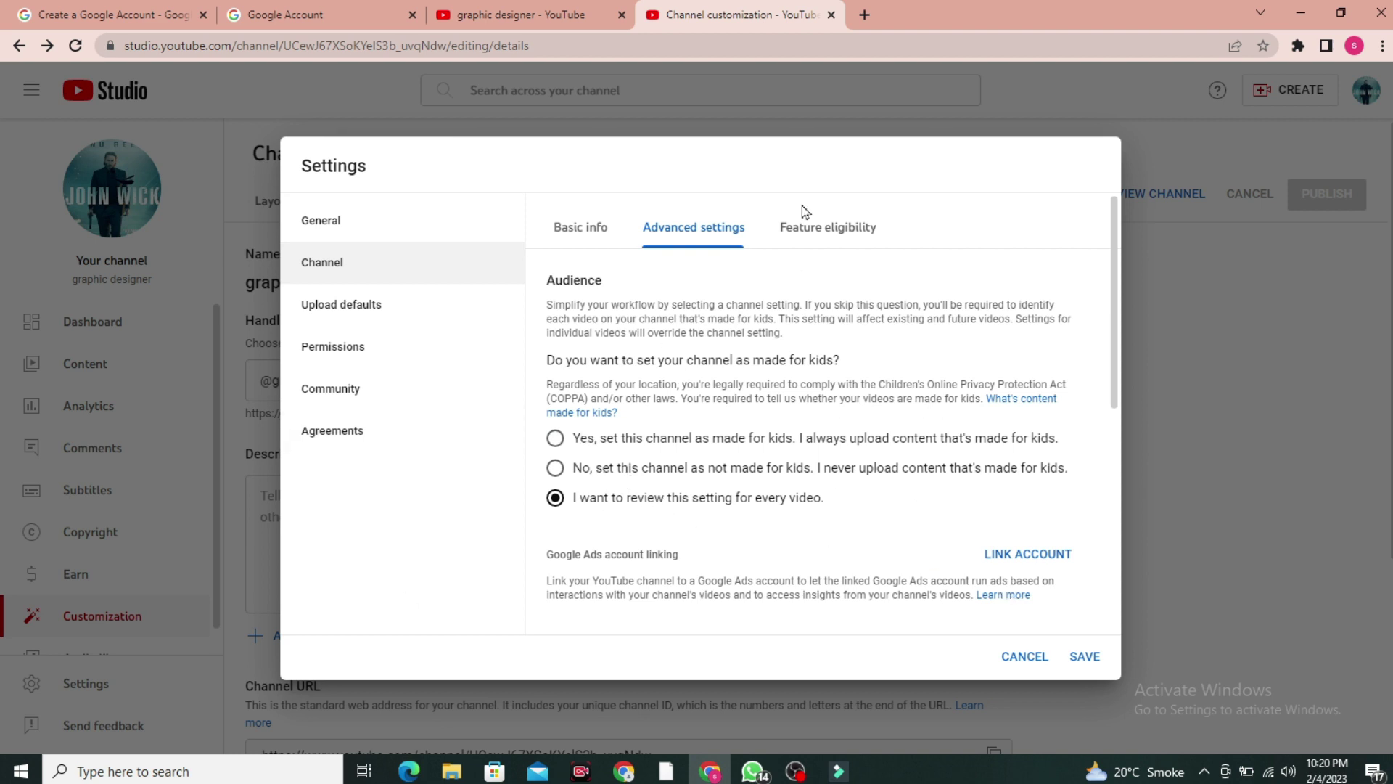
left_click(570, 227)
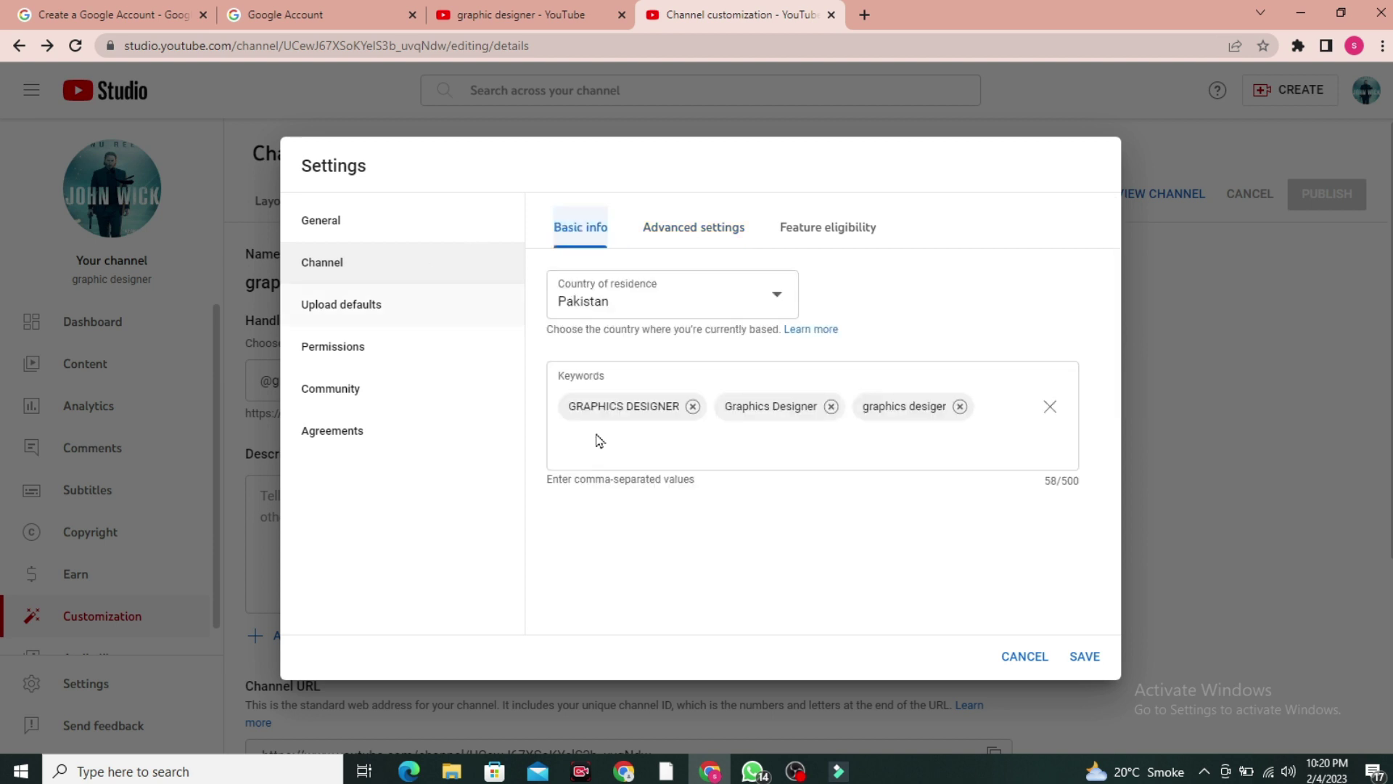
left_click(1082, 657)
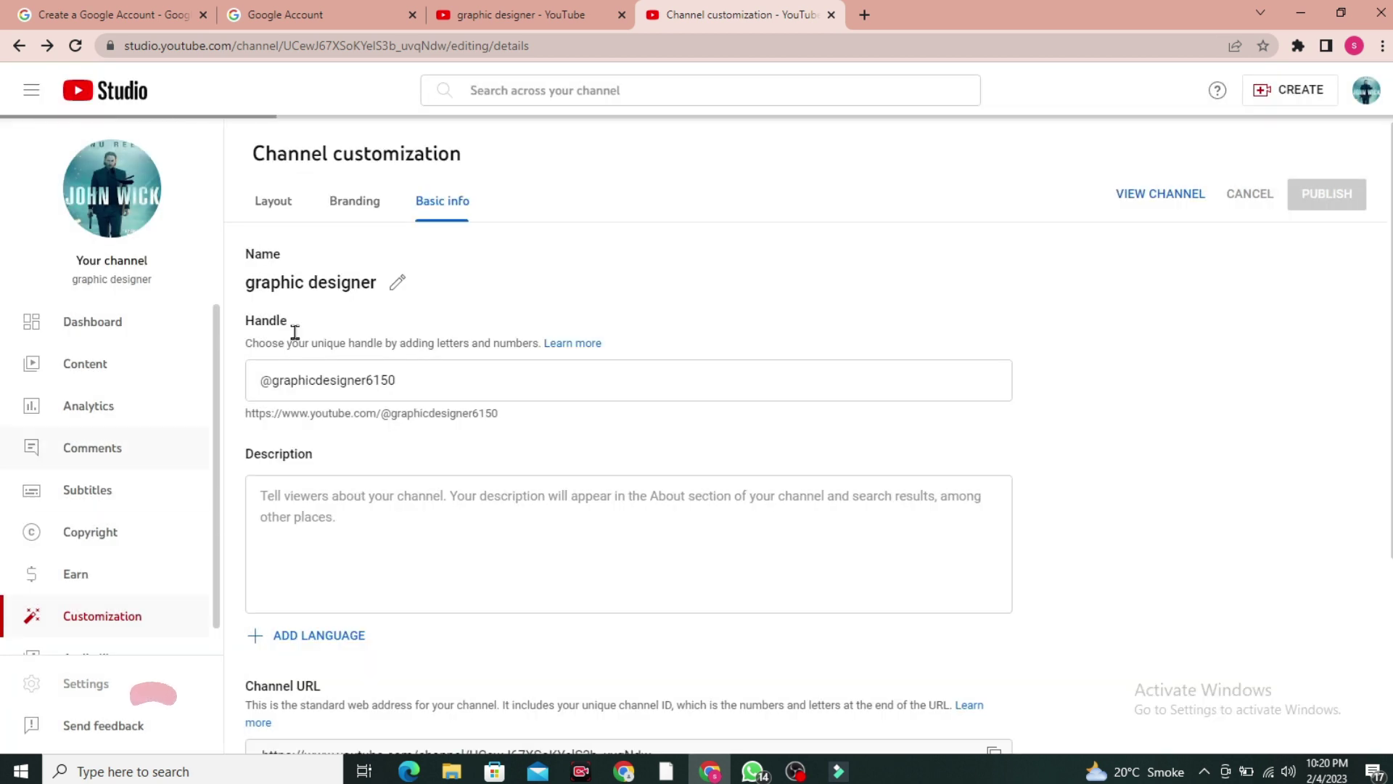
key("ctrl+w")
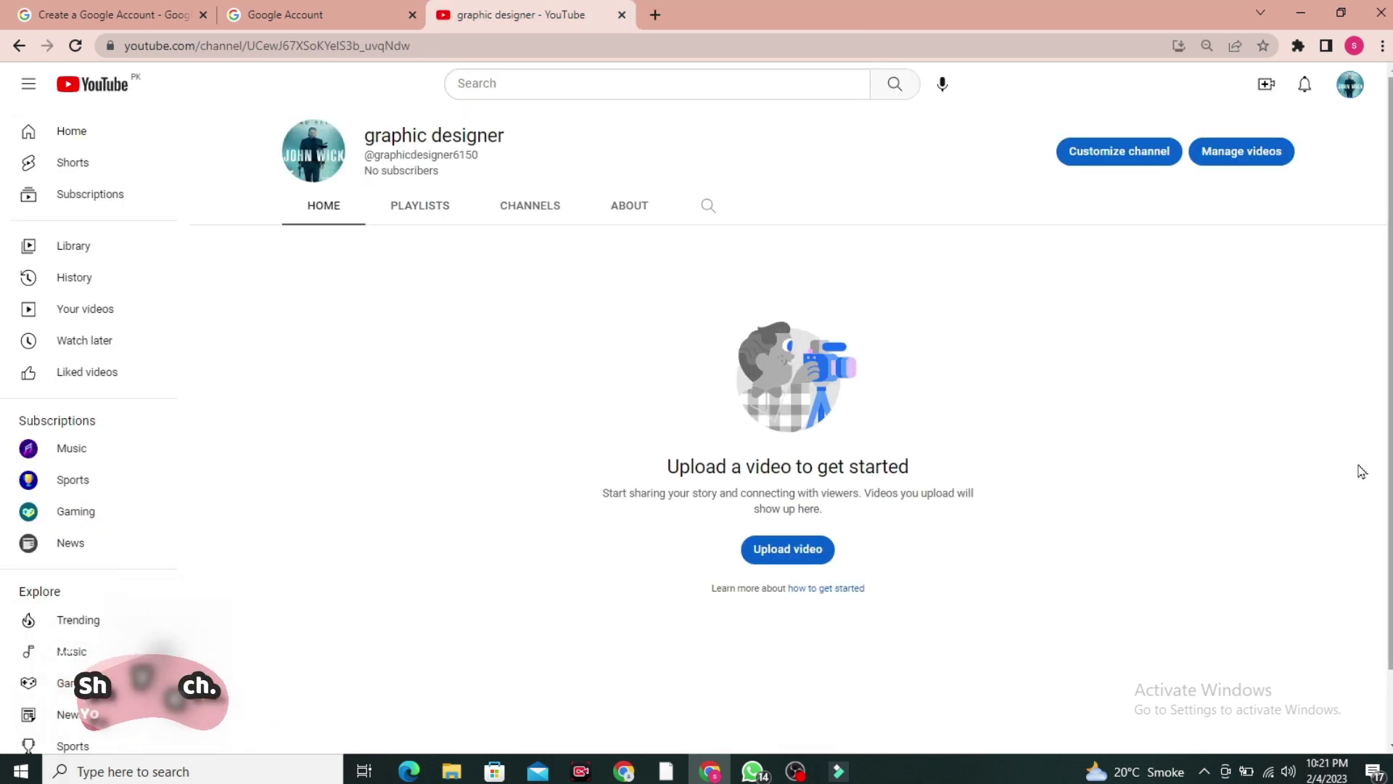